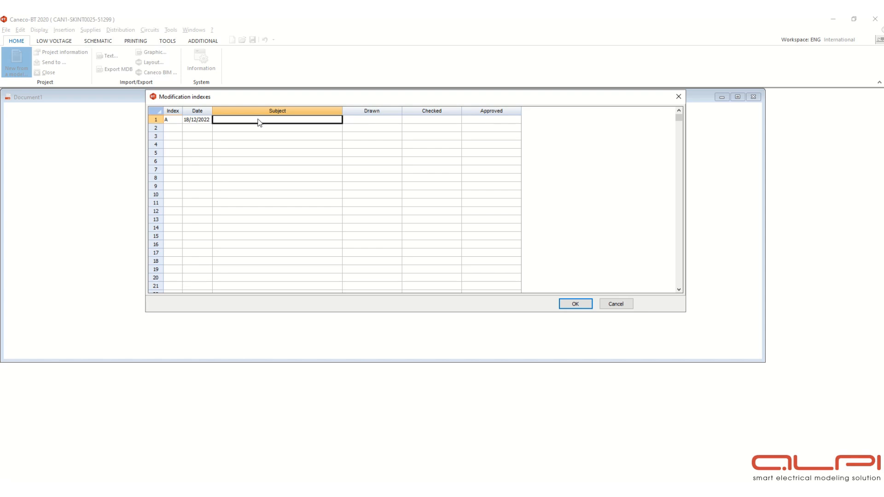
# - Enter "ISSUED FOR REVIEW" as the subject of modification index A and accept the modification indexes
pyautogui.write('ISSUED FOR REVIEW')
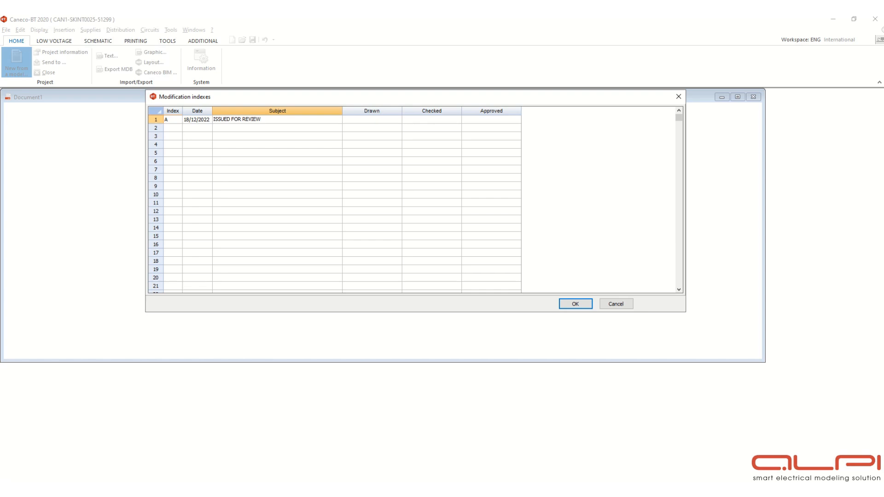
pyautogui.press('Return')
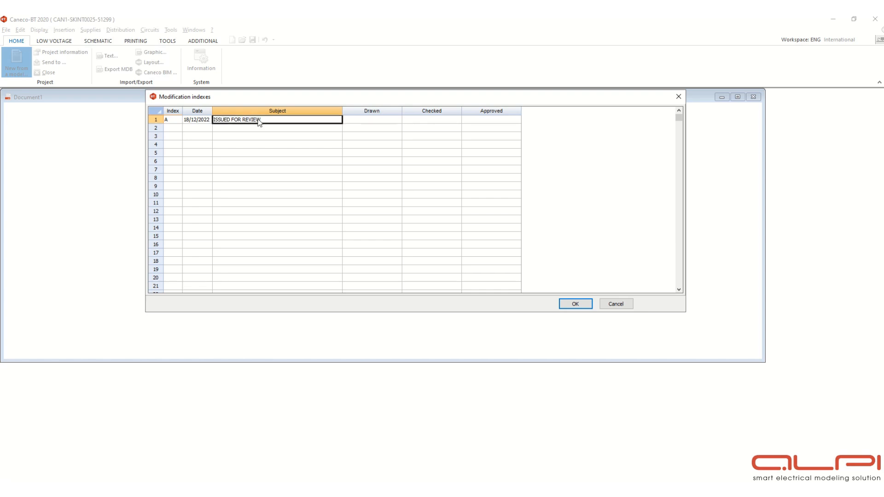
pyautogui.click(349, 121)
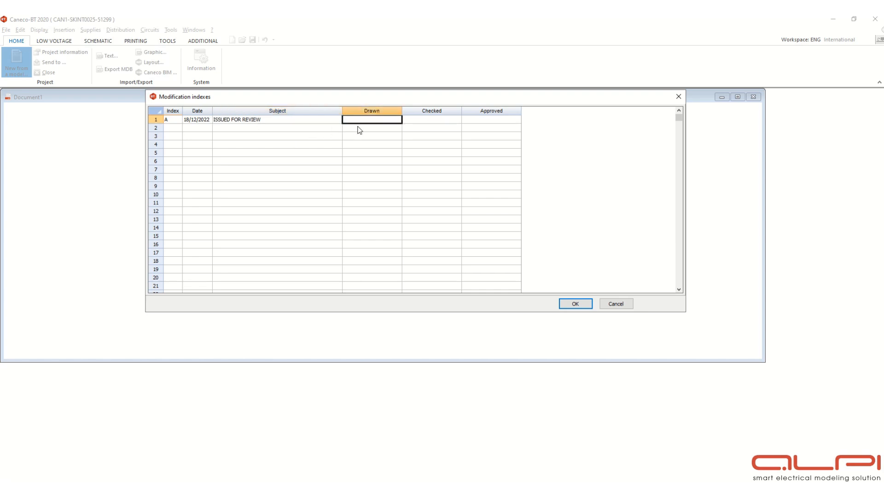
pyautogui.click(413, 119)
pyautogui.click(387, 121)
pyautogui.click(441, 120)
pyautogui.click(483, 121)
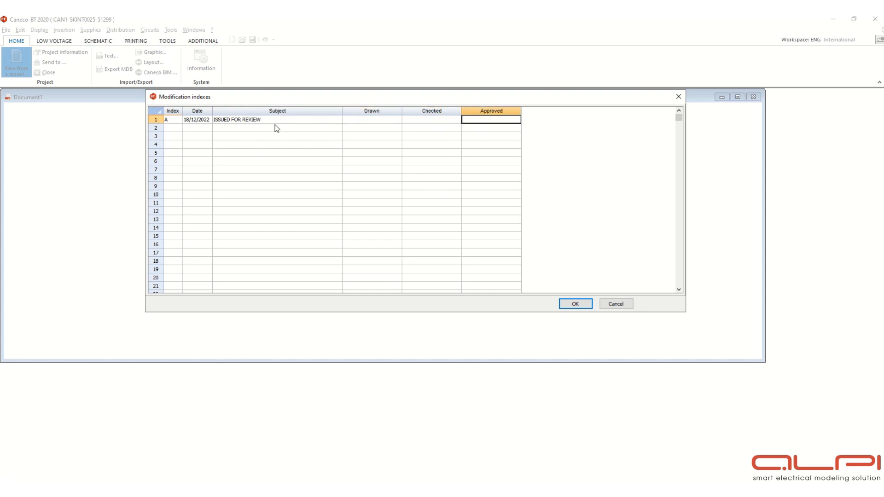
pyautogui.click(575, 304)
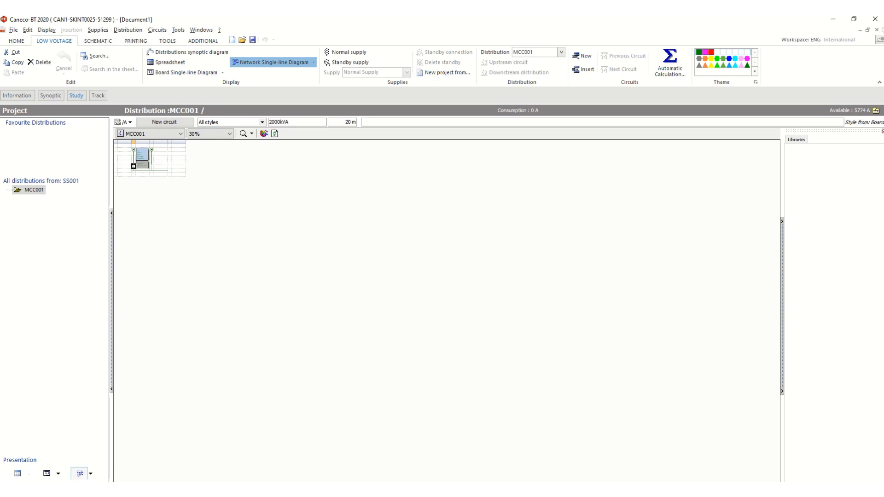
# - Examine the transformers, incoming breakers and MCC001 busbar in the network single-line diagram
pyautogui.keyDown('ctrl'); pyautogui.scroll(6, 222, 191); pyautogui.keyUp('ctrl')
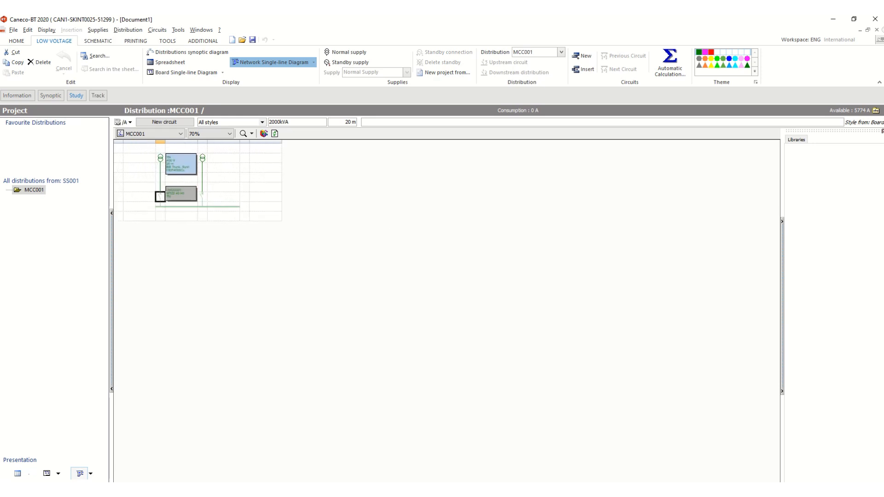
pyautogui.keyDown('ctrl'); pyautogui.scroll(5, 222, 191); pyautogui.keyUp('ctrl')
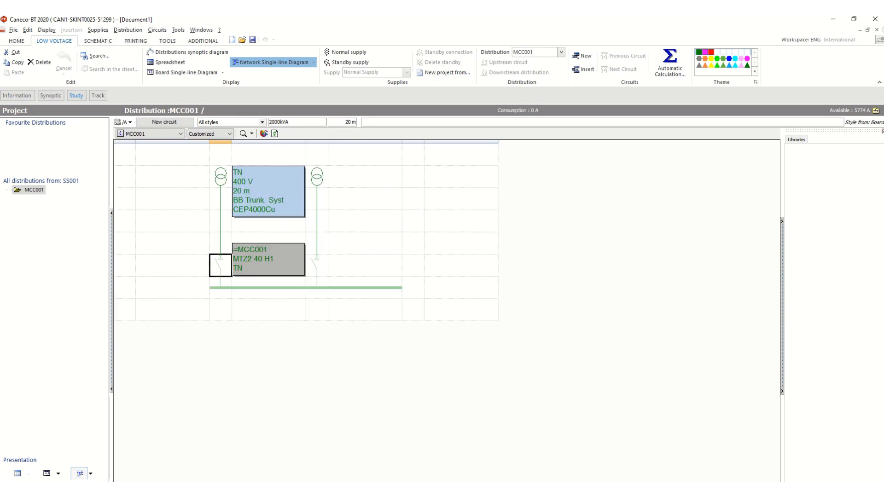
pyautogui.keyDown('ctrl'); pyautogui.scroll(2, 222, 191); pyautogui.keyUp('ctrl')
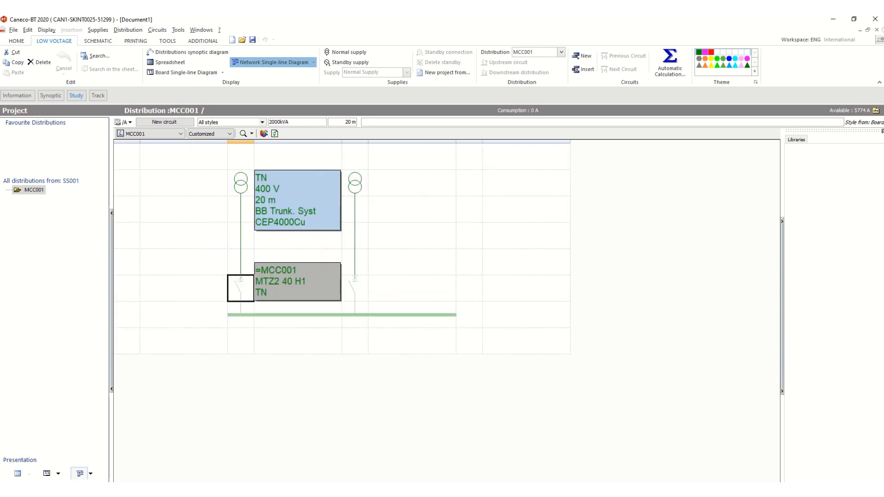
pyautogui.keyDown('ctrl'); pyautogui.scroll(-1, 323, 242); pyautogui.keyUp('ctrl')
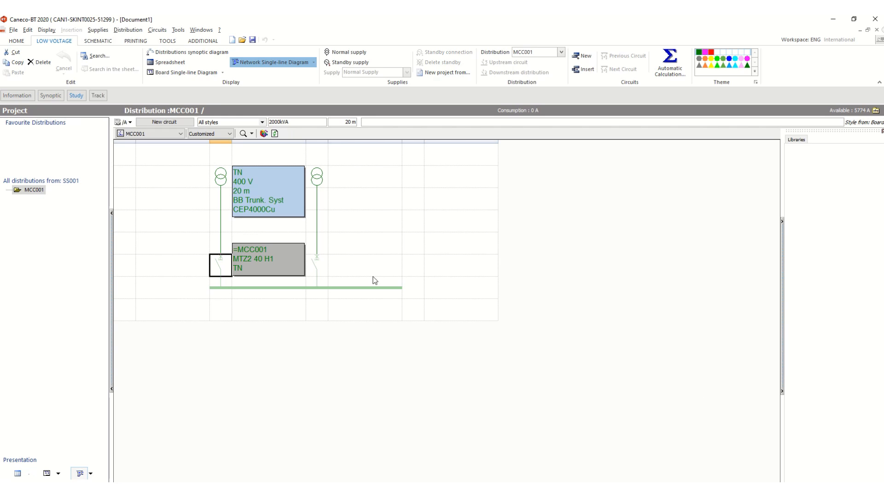
pyautogui.click(368, 228)
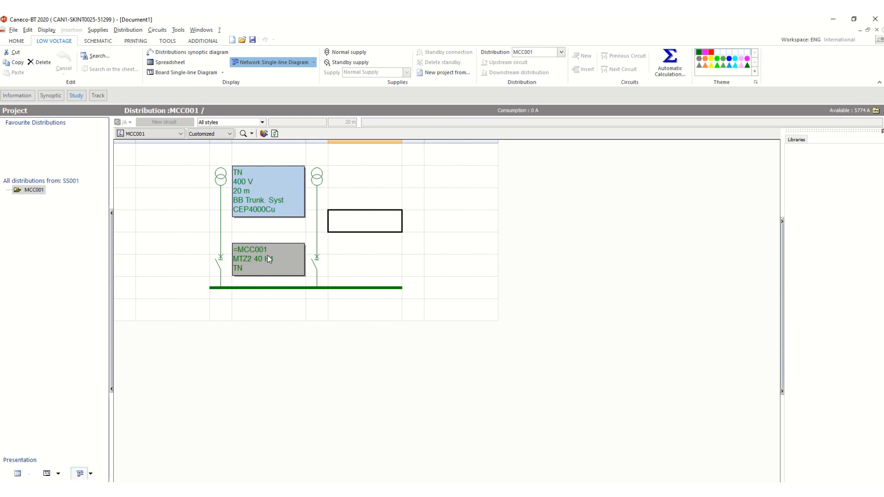
pyautogui.click(192, 195)
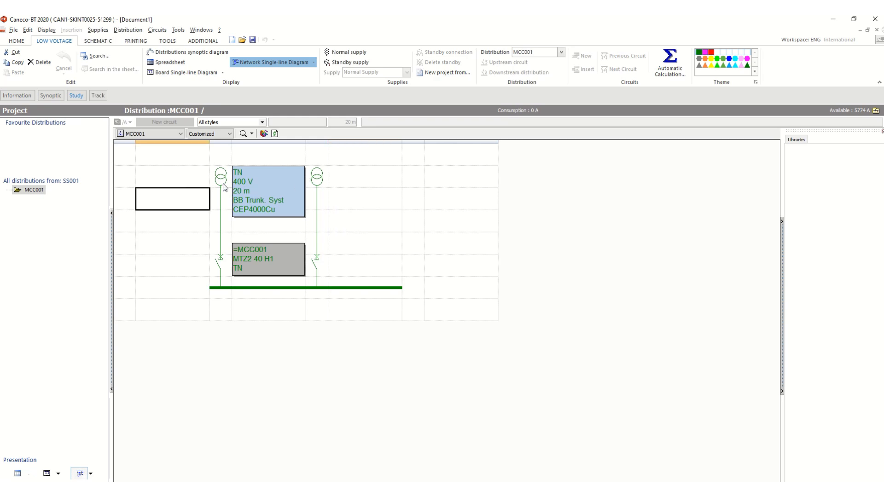
pyautogui.click(221, 179)
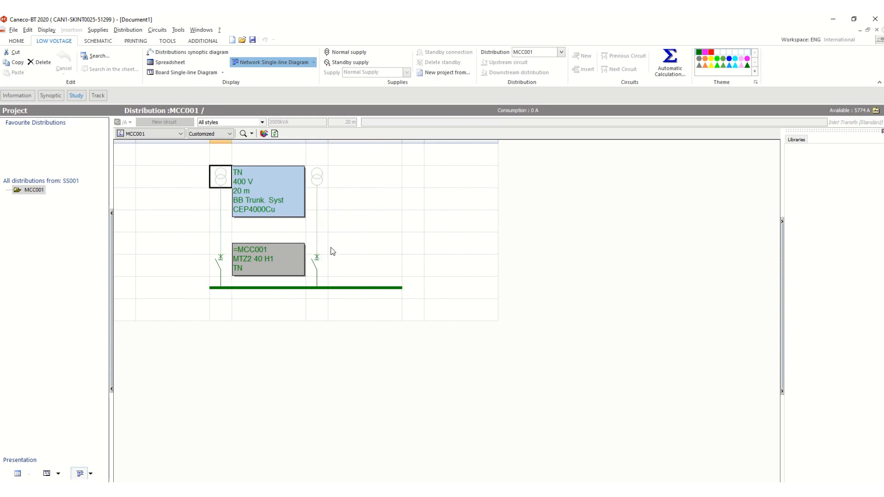
pyautogui.click(272, 306)
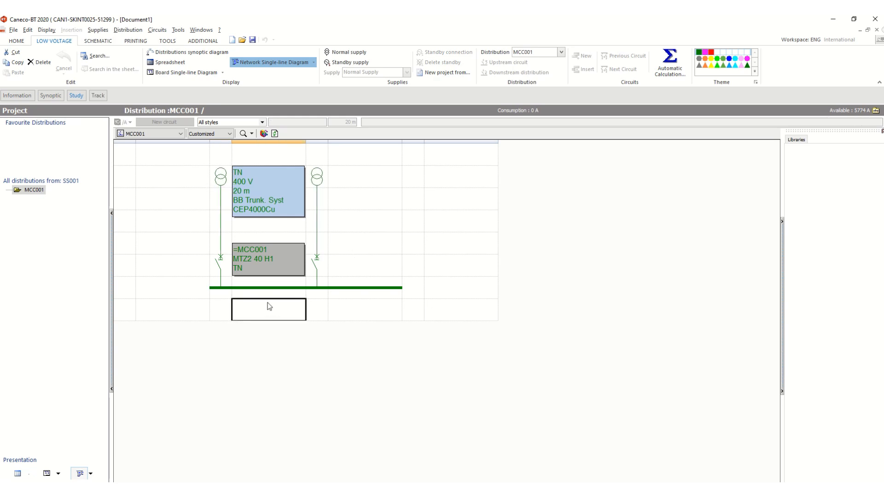
pyautogui.click(239, 289)
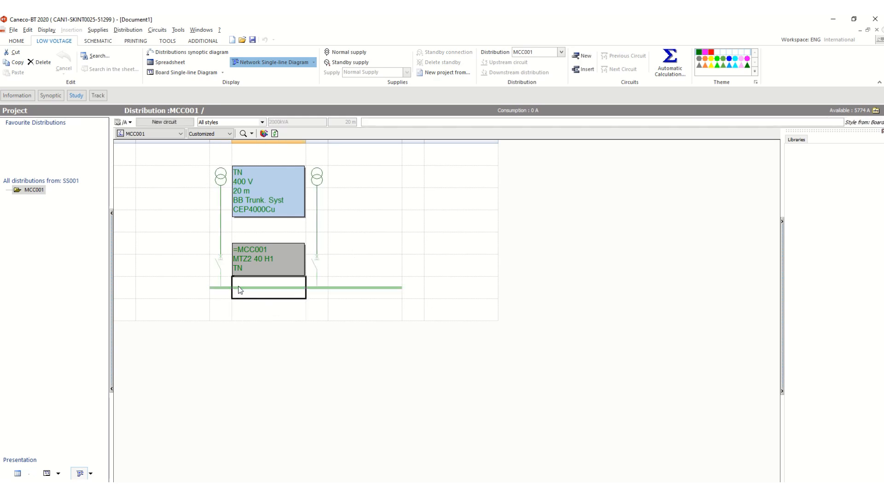
pyautogui.click(396, 245)
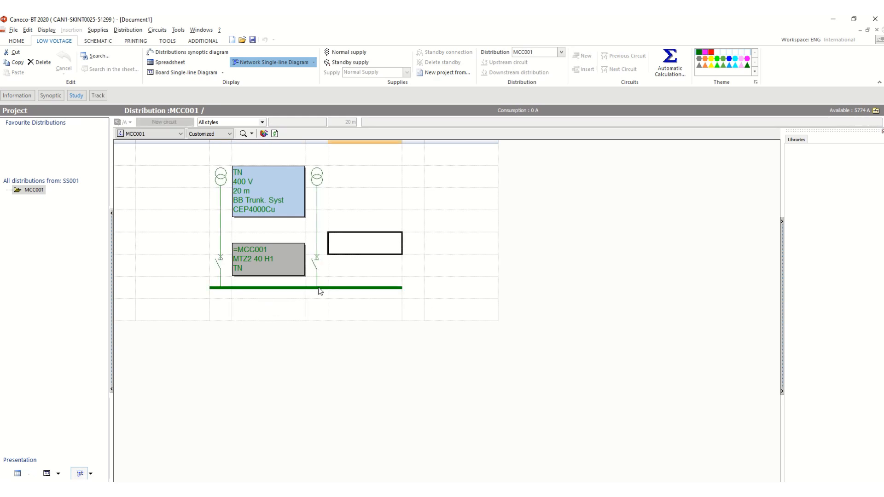
# - Add a new motor circuit of style MOT CB+CONT to the MCC001 busbar
pyautogui.click(282, 292)
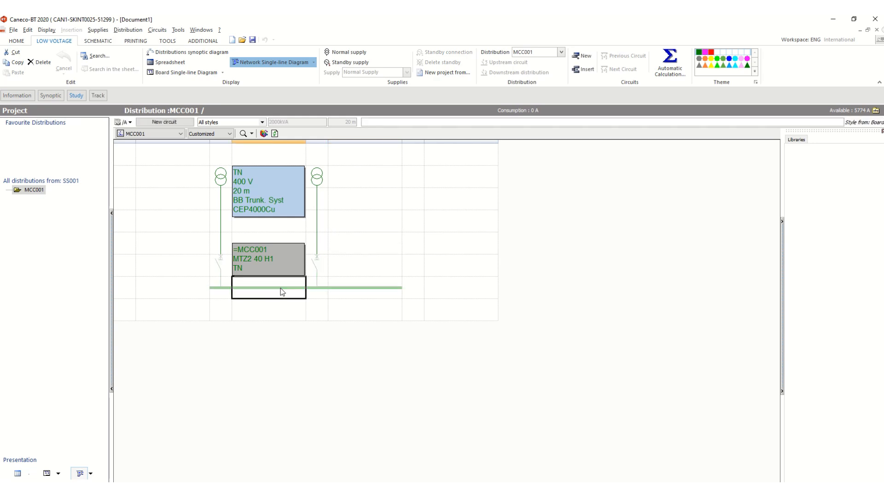
pyautogui.rightClick(282, 292)
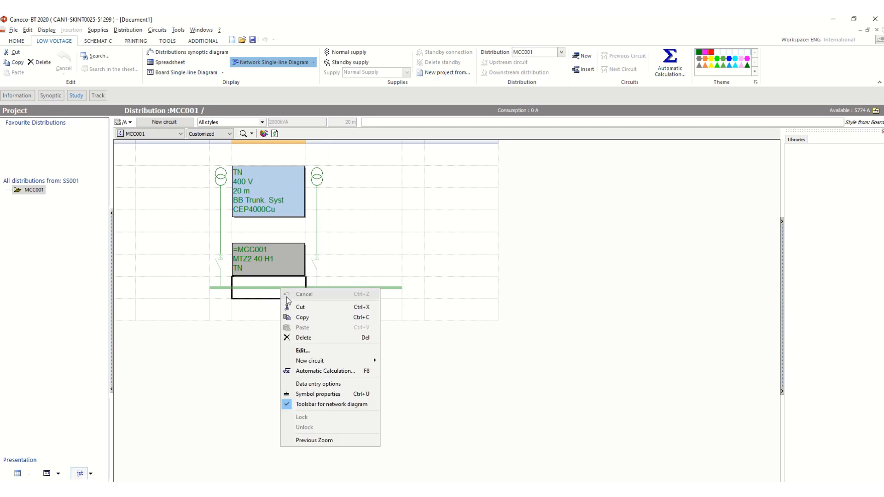
pyautogui.moveTo(313, 361)
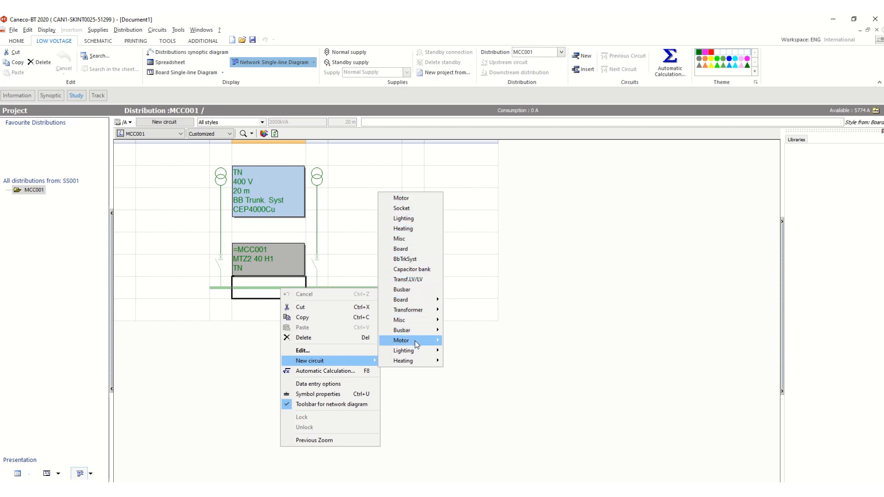
pyautogui.moveTo(433, 343)
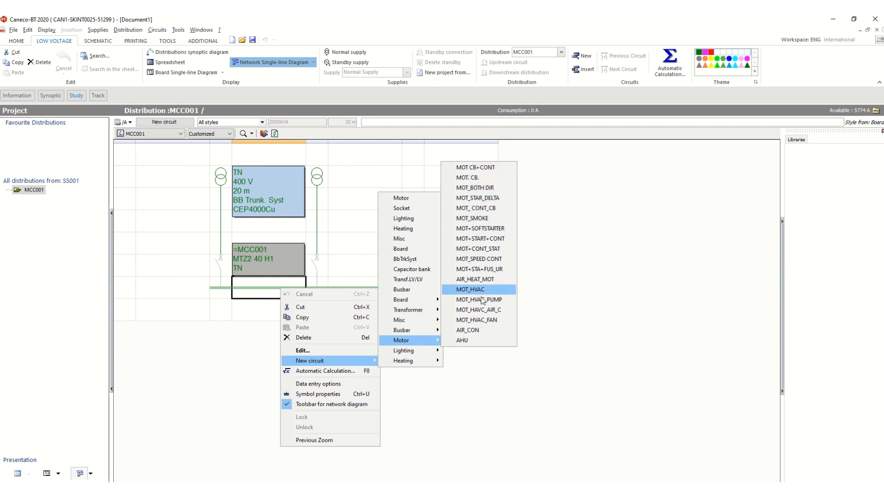
pyautogui.click(483, 171)
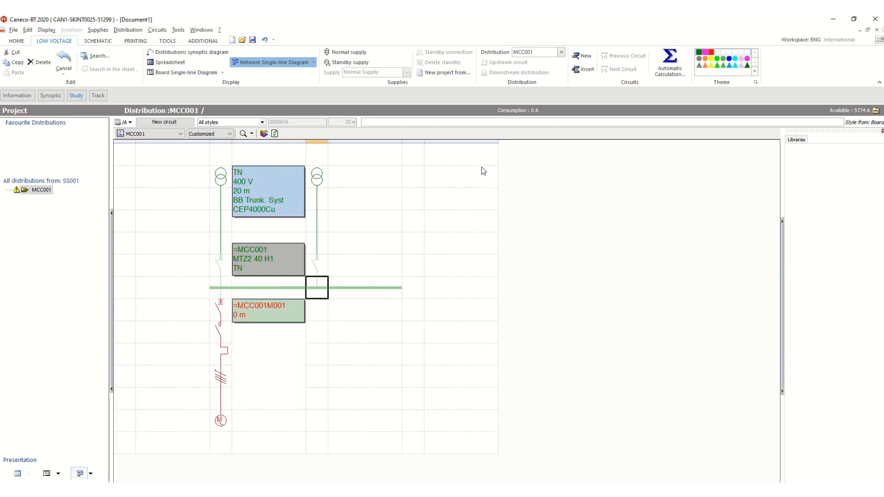
# - Open the new motor circuit's sheet and change its reference mark to MCC001M1
pyautogui.click(257, 340)
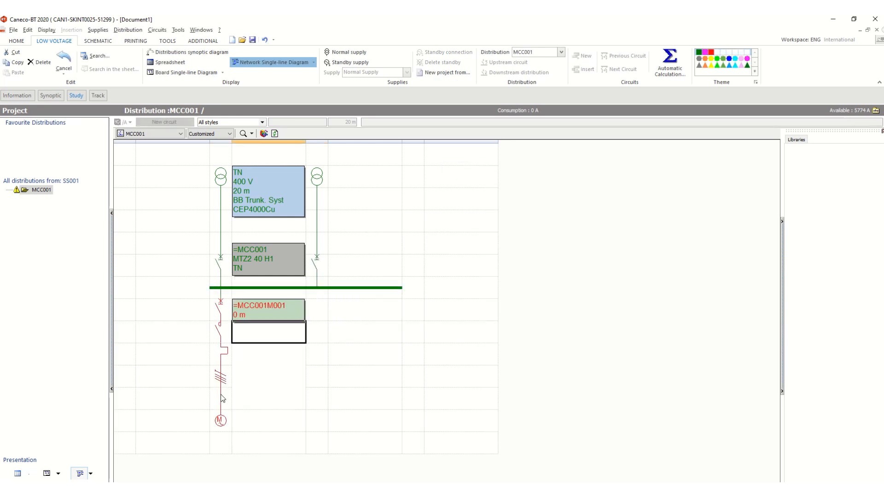
pyautogui.click(222, 356)
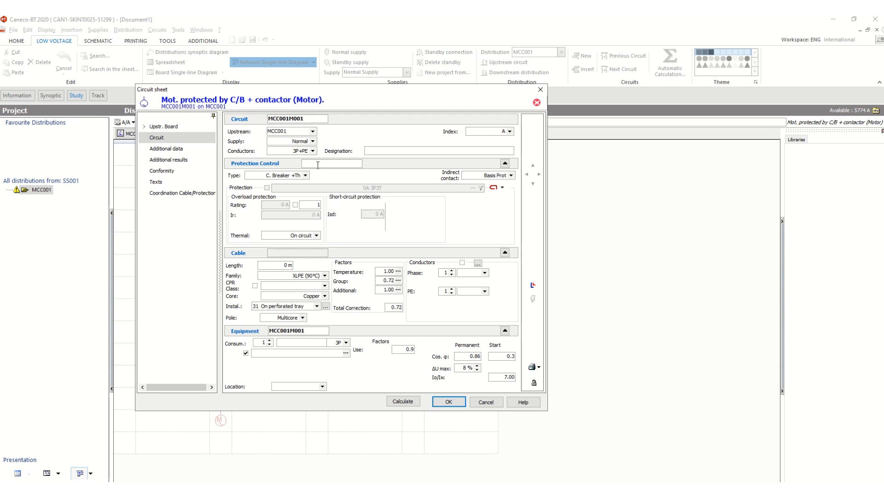
pyautogui.click(308, 118)
pyautogui.moveTo(311, 119); pyautogui.dragTo(289, 120)
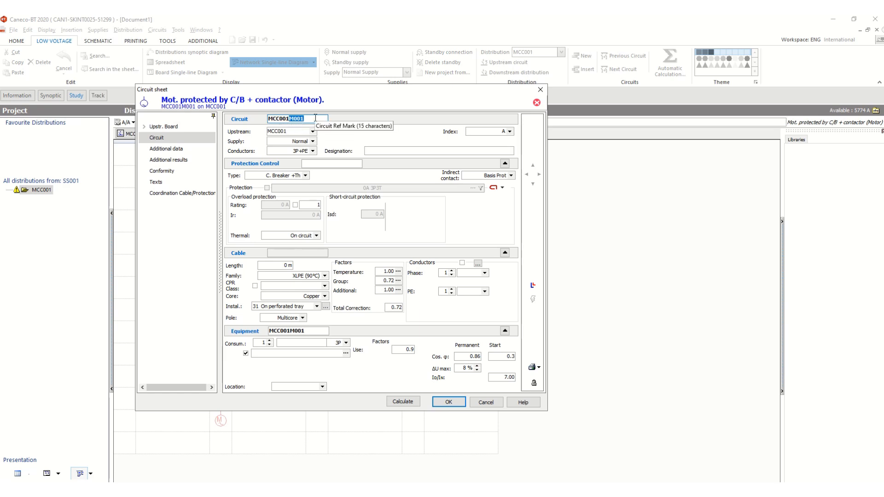
pyautogui.write('M')
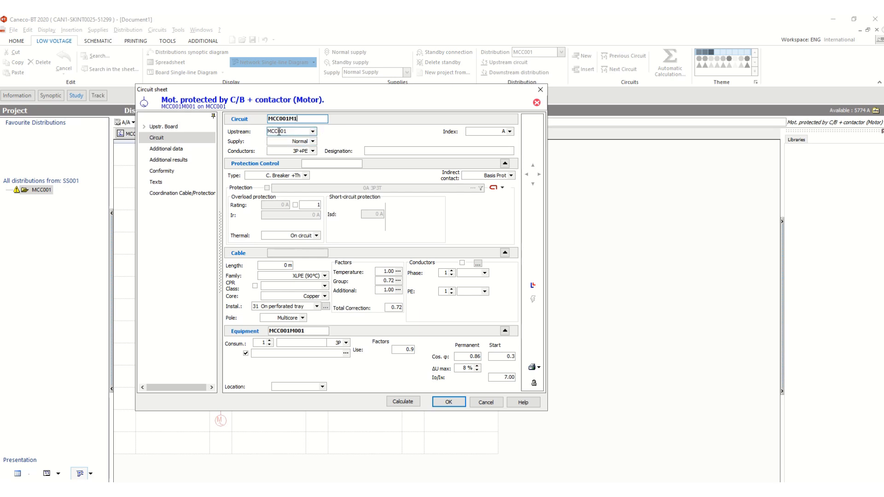
pyautogui.click(312, 133)
pyautogui.click(312, 132)
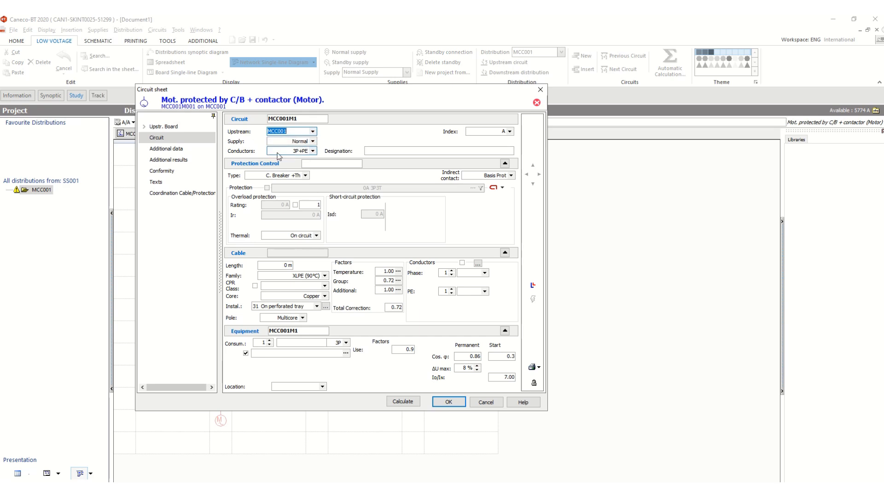
# - Try 3P+N as the conductor arrangement of motor circuit MCC001M1
pyautogui.click(313, 151)
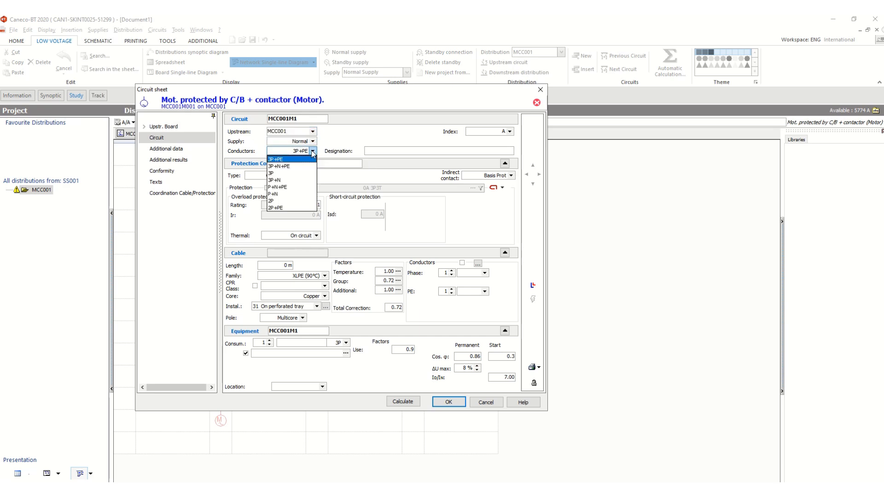
pyautogui.click(296, 180)
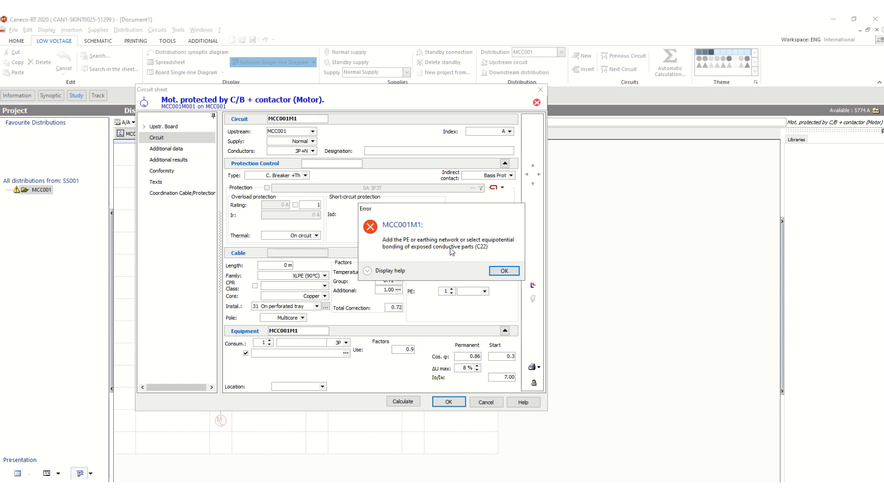
pyautogui.click(503, 271)
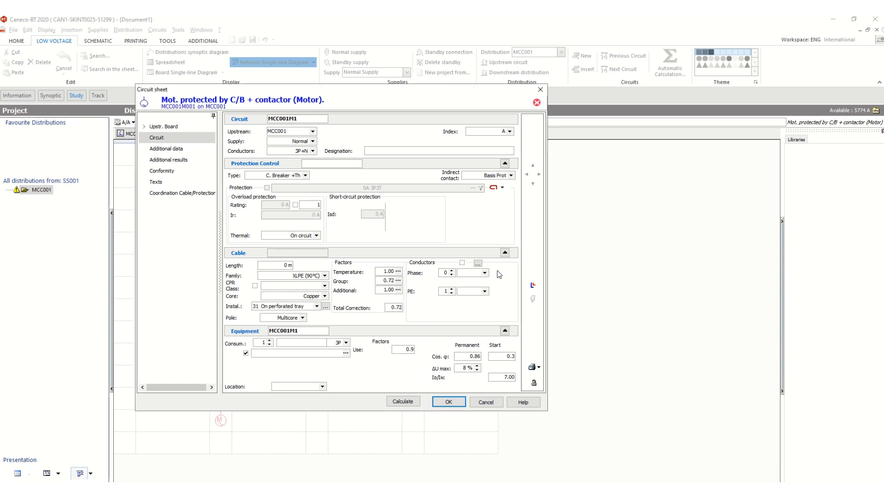
# - Set the motor circuit's conductors to 3P and its indirect contact protection to Equipot
pyautogui.click(313, 151)
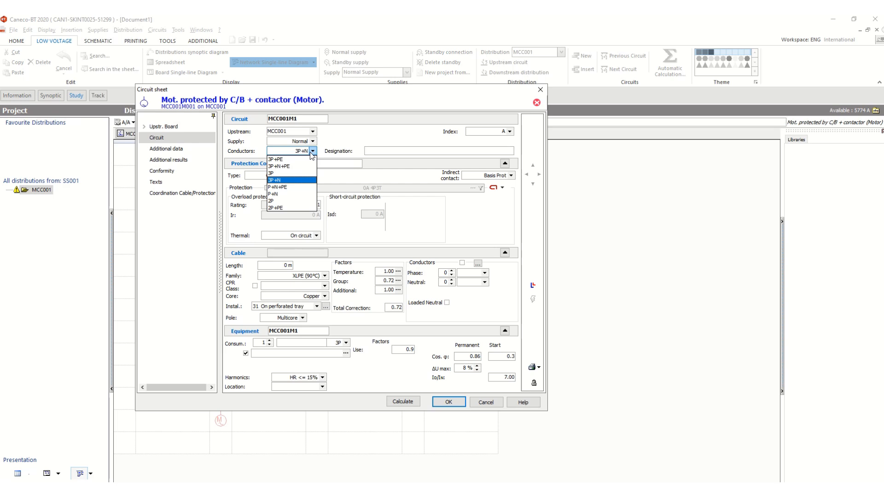
pyautogui.click(291, 173)
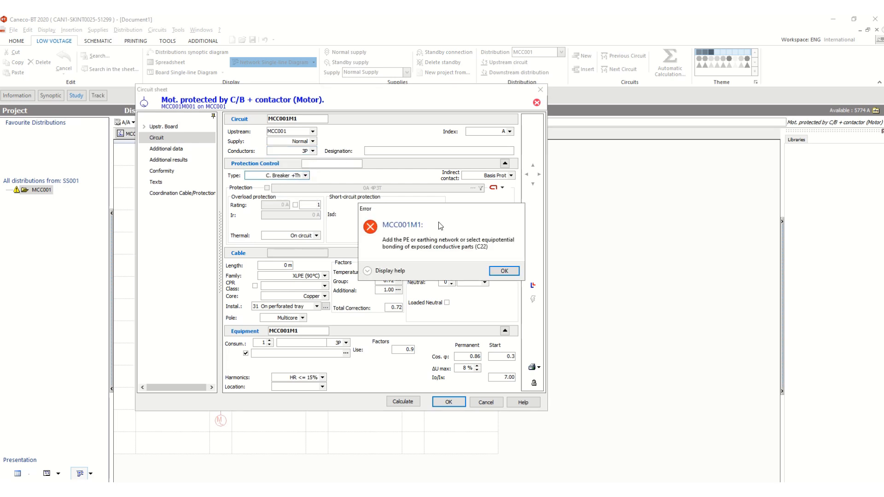
pyautogui.click(505, 273)
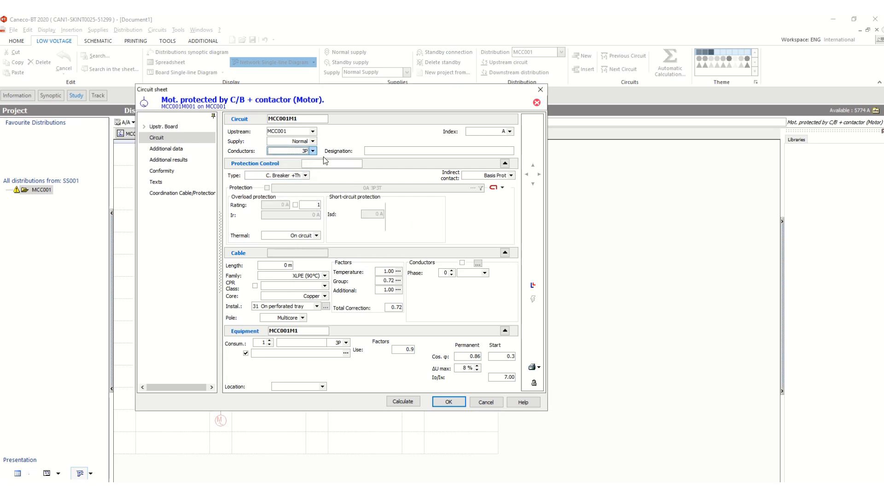
pyautogui.click(511, 176)
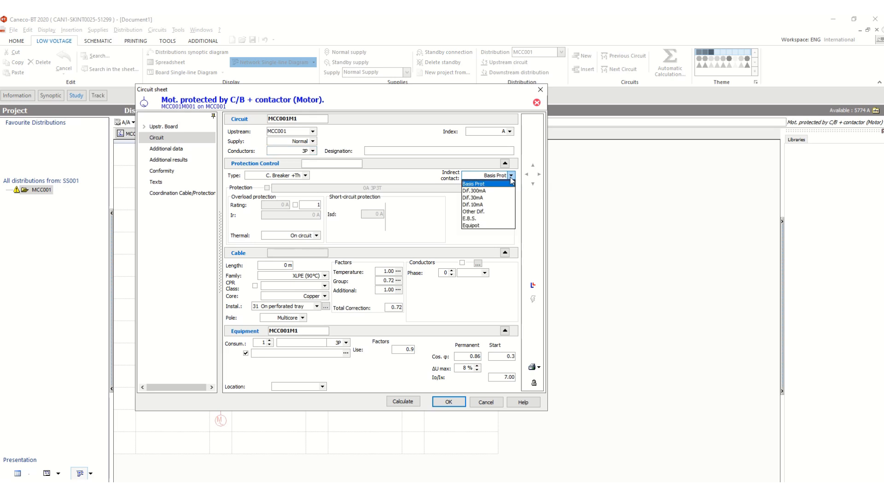
pyautogui.click(486, 230)
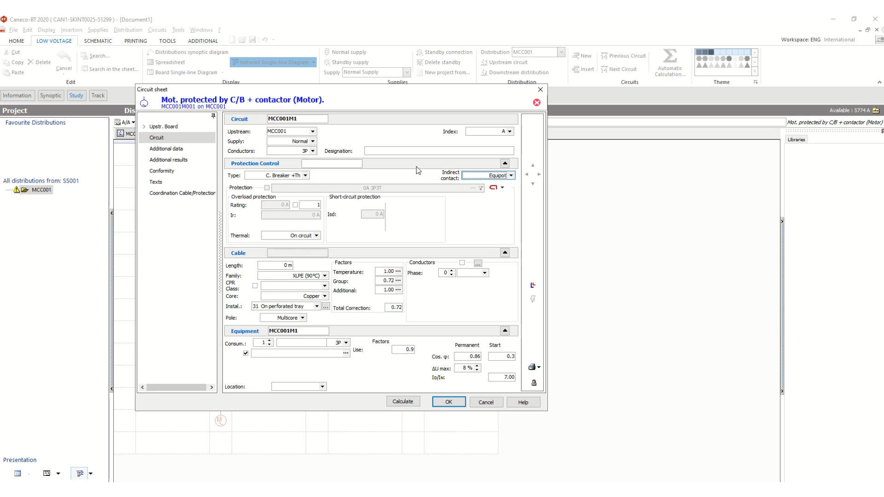
# - Enter Cooler Pump Motor as the designation of motor circuit MCC001M1
pyautogui.click(398, 152)
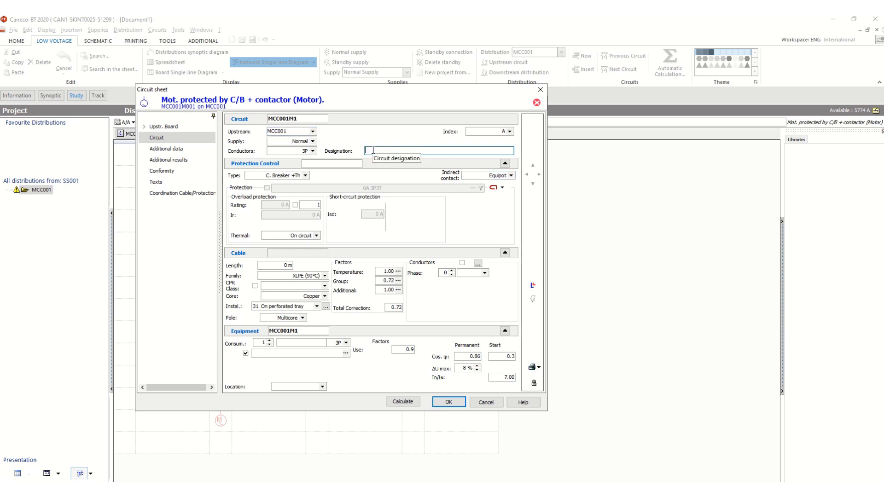
pyautogui.write('Coo')
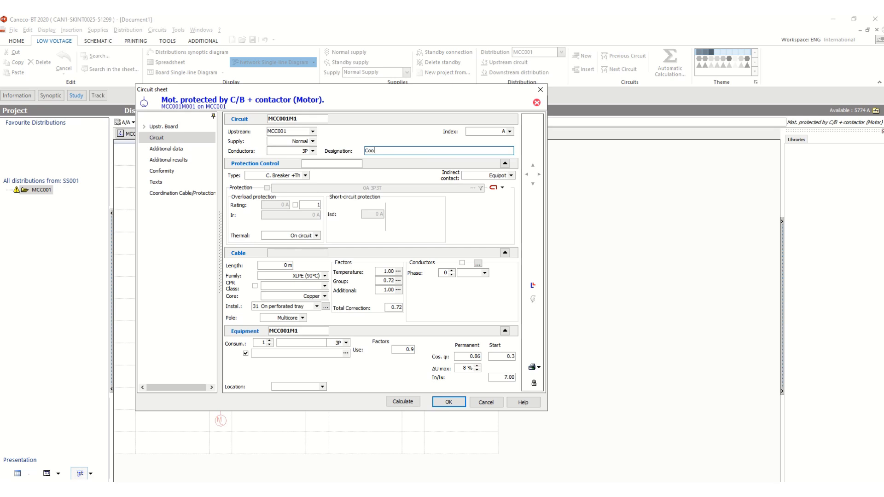
pyautogui.write('ler Pump Motor')
# - Set the circuit's protection type to Fuse gG + Th and keep its thermal protection On circuit
pyautogui.click(306, 177)
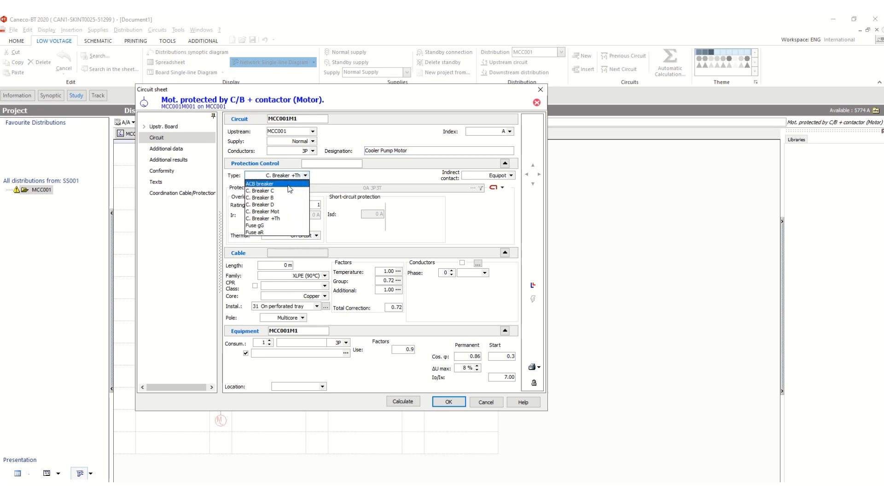
pyautogui.scroll(-2, 287, 212)
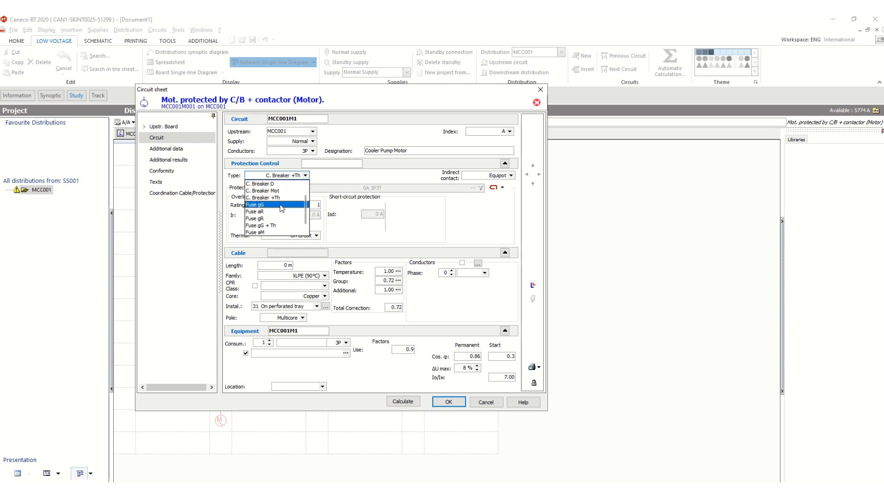
pyautogui.click(267, 204)
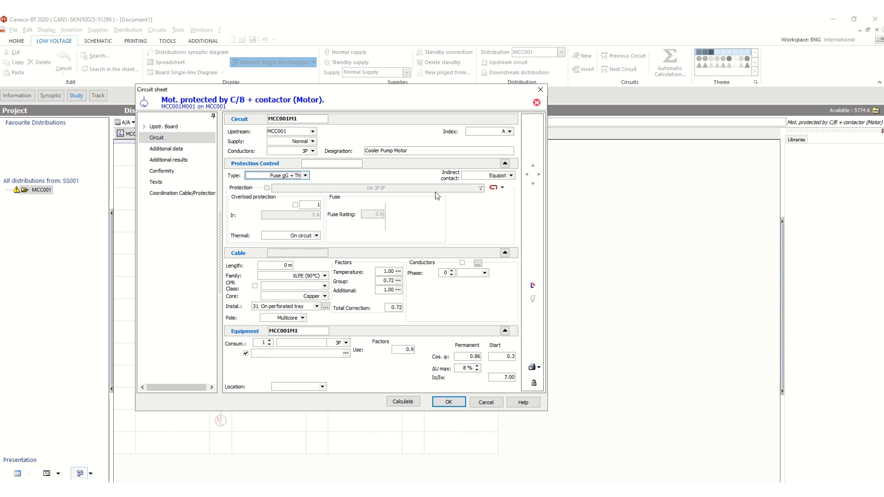
pyautogui.click(317, 235)
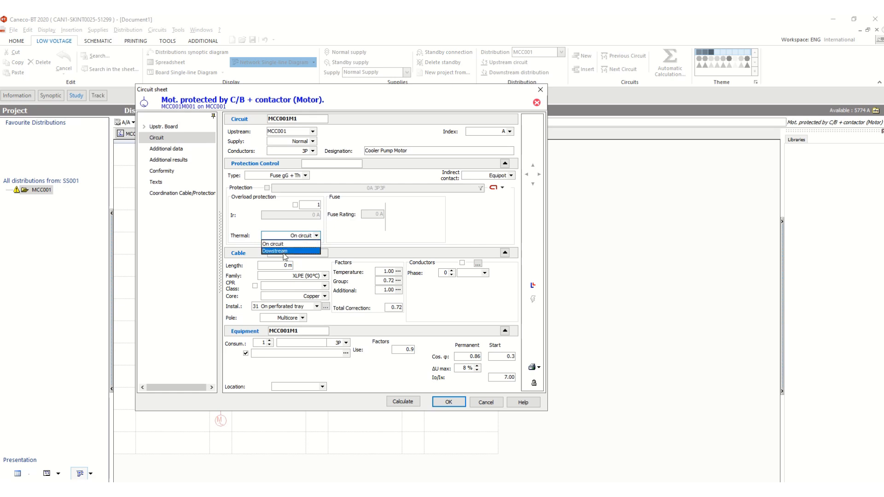
pyautogui.click(336, 240)
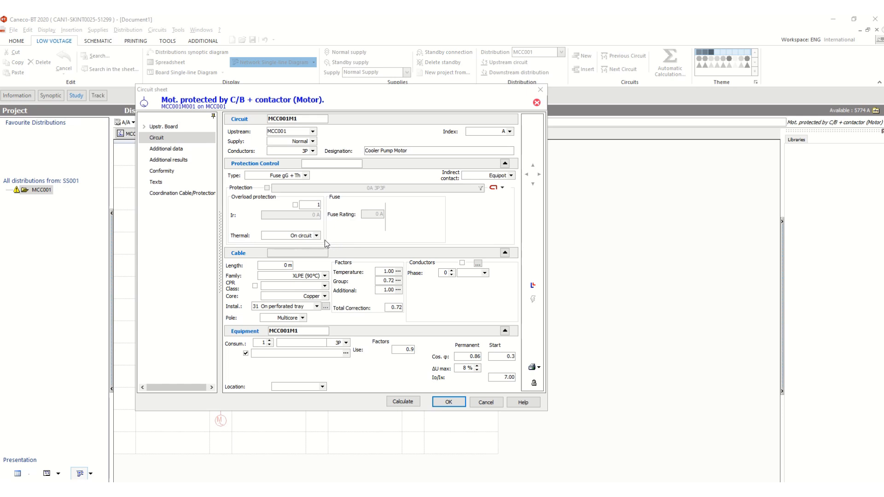
pyautogui.click(316, 236)
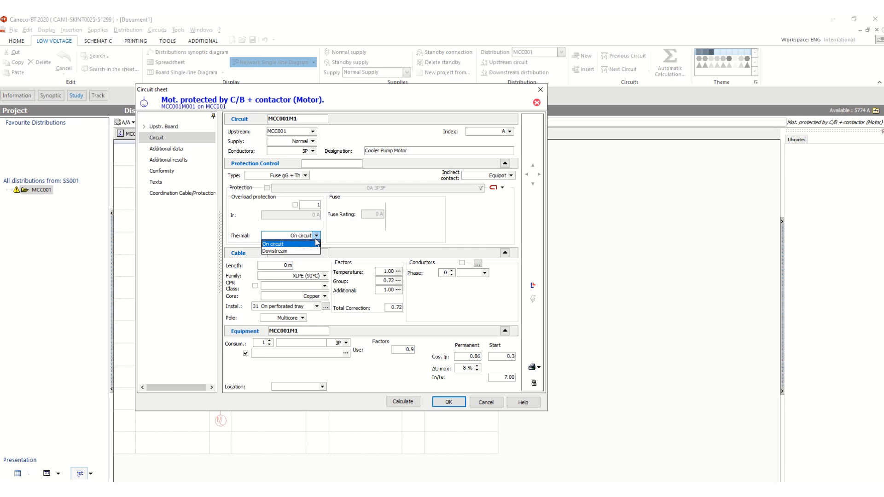
pyautogui.click(312, 243)
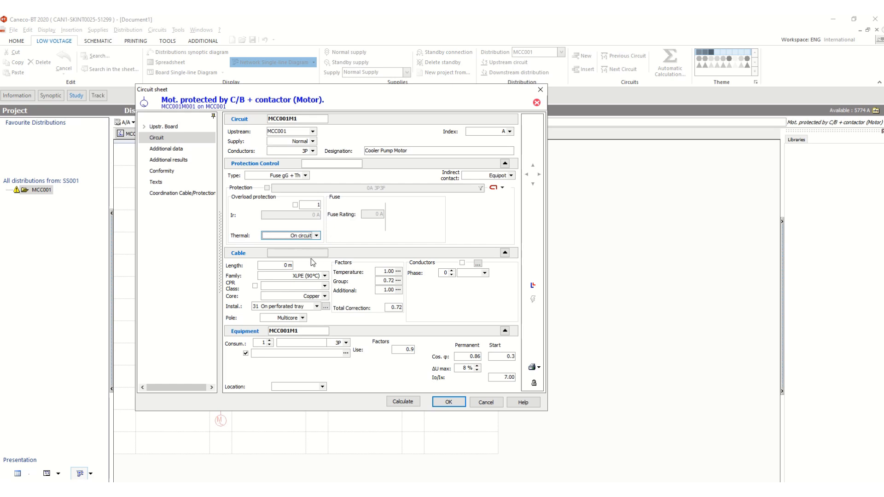
# - Set the length of the motor circuit's cable to 50 m
pyautogui.click(275, 265)
pyautogui.click(277, 265)
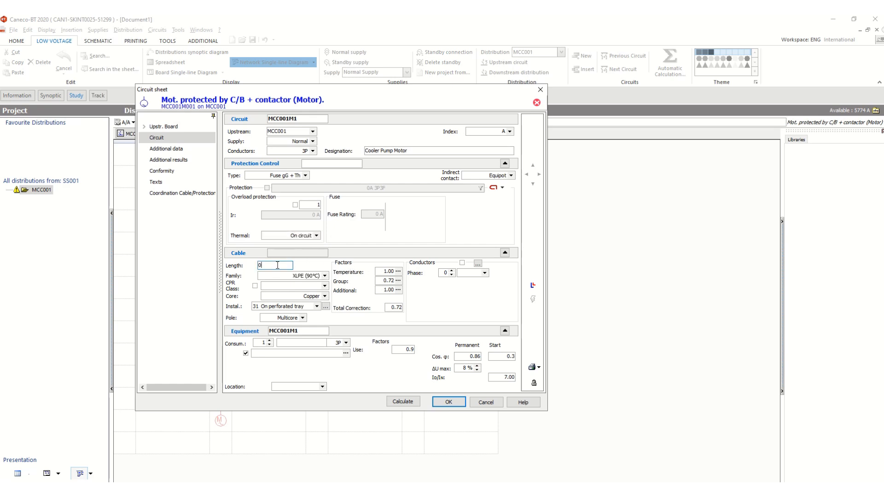
pyautogui.moveTo(278, 265); pyautogui.dragTo(249, 271)
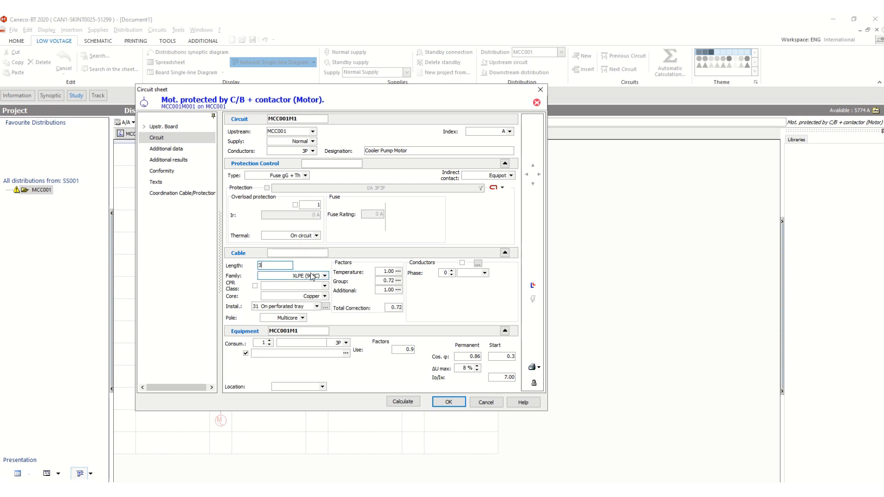
pyautogui.write('30')
pyautogui.press('BackSpace')
pyautogui.press('BackSpace')
pyautogui.write('50')
# - Keep XLPE (90°C) as the cable family and choose Copper as the core material
pyautogui.click(323, 275)
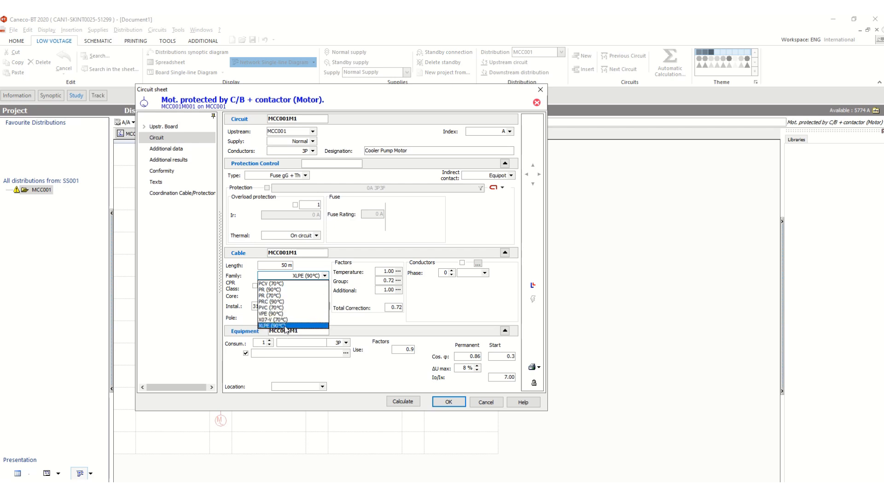
pyautogui.click(301, 278)
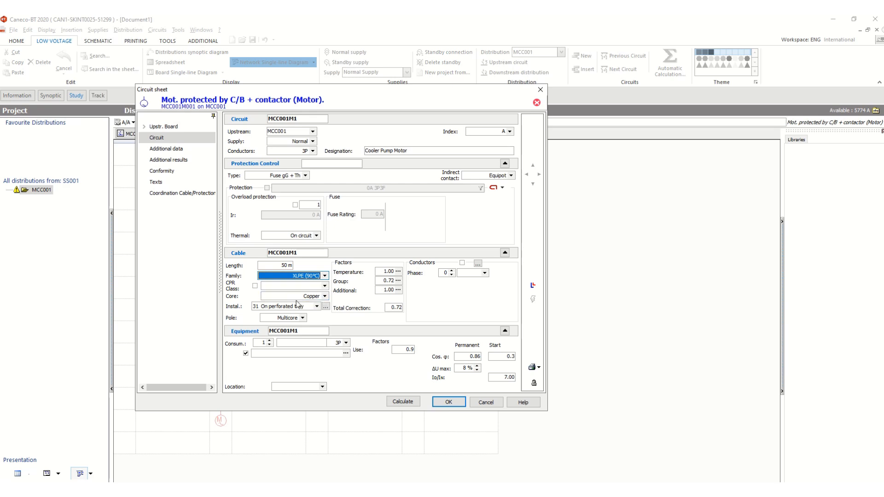
pyautogui.click(325, 297)
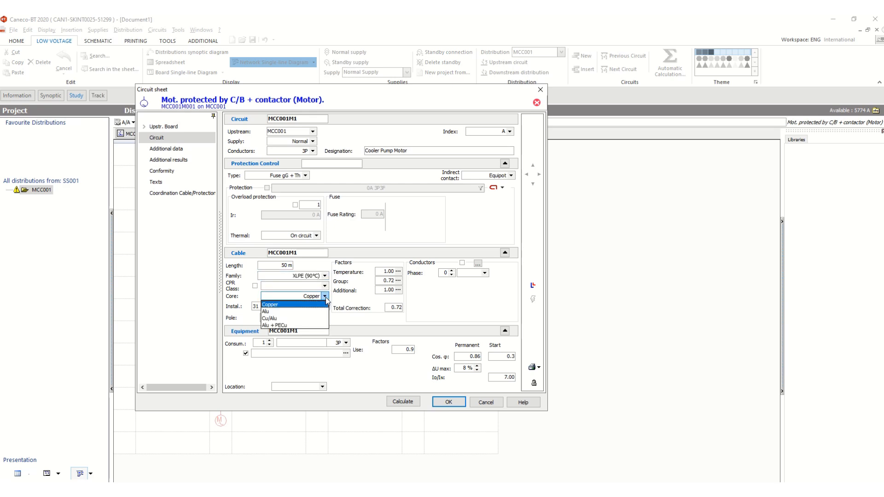
pyautogui.click(295, 305)
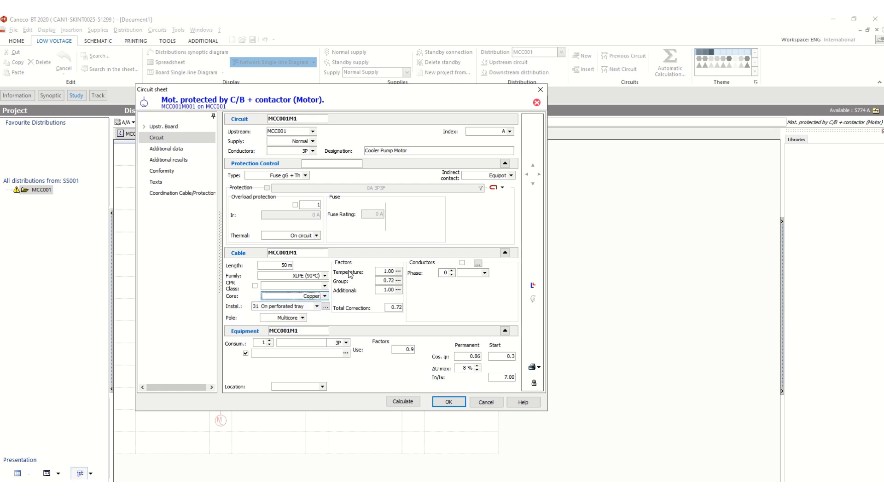
# - Set the cable's installation method to 34 On ladder and accept the proposed proximity factor
pyautogui.click(316, 306)
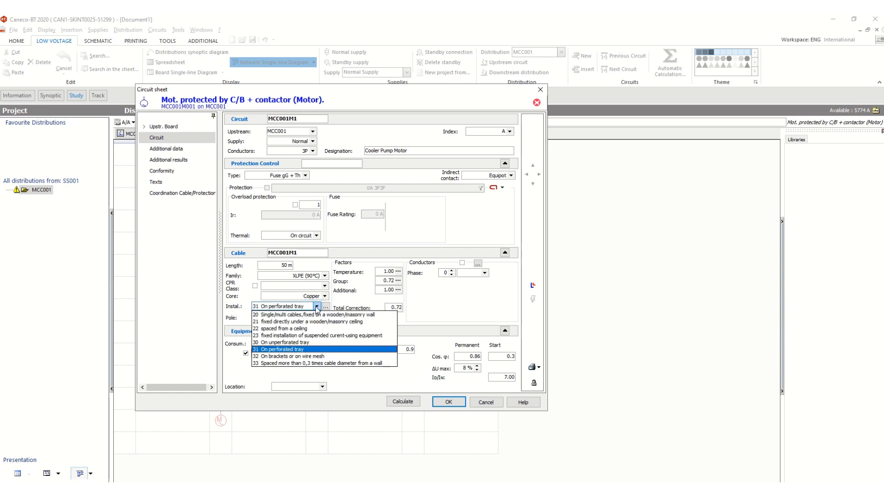
pyautogui.scroll(-1, 301, 350)
pyautogui.click(287, 349)
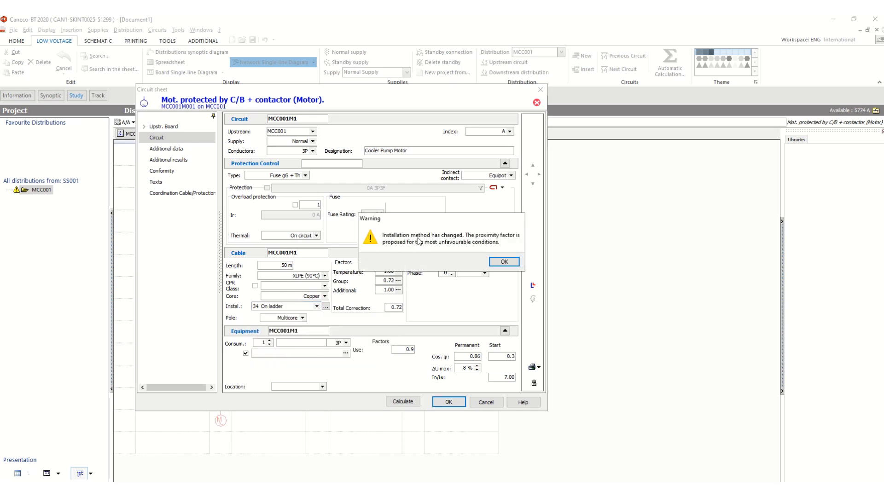
pyautogui.click(504, 262)
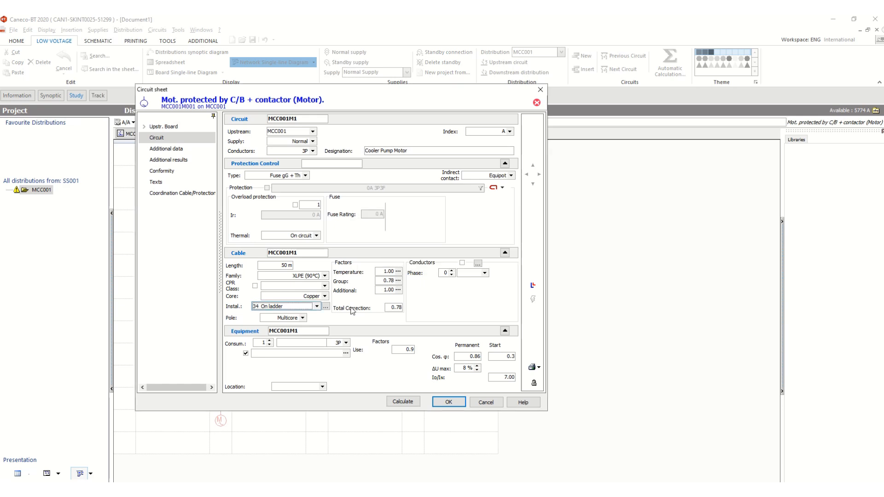
# - Try Single Trefoil as the cable's pole arrangement and return it to Multicore
pyautogui.click(302, 317)
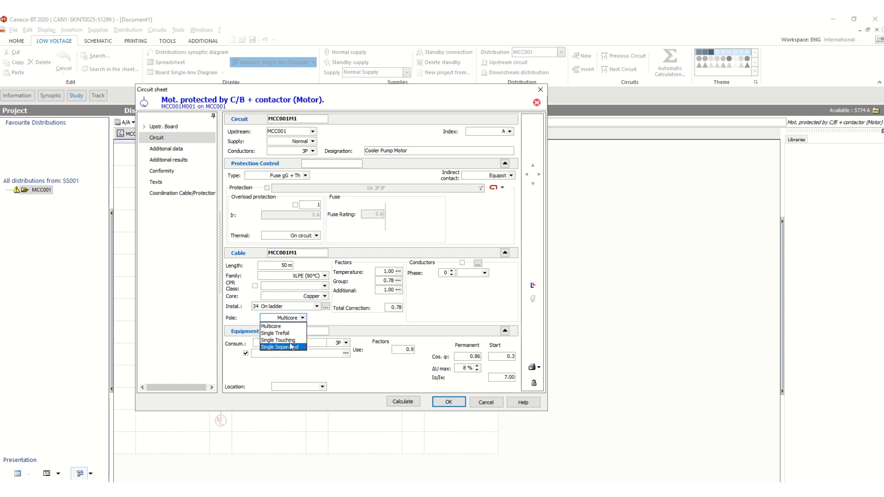
pyautogui.click(290, 334)
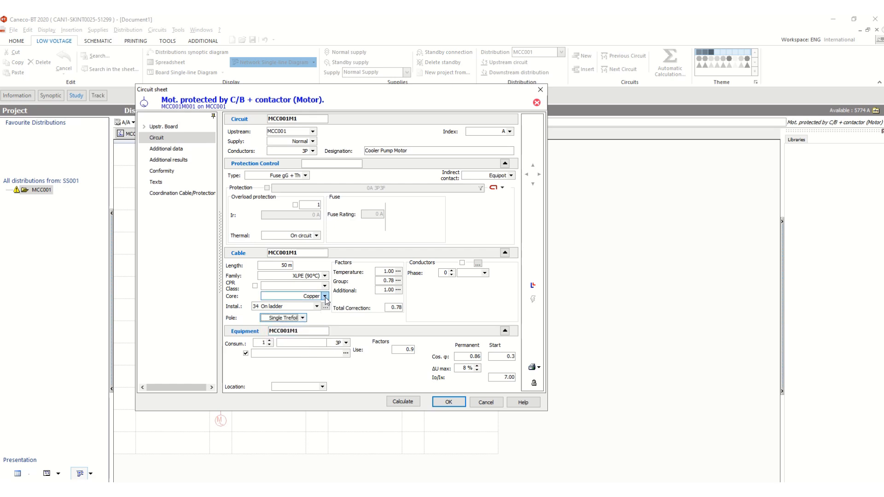
pyautogui.click(302, 318)
pyautogui.click(272, 326)
# - Examine the cable's temperature, group, additional and total correction factors together with the installation method
pyautogui.click(391, 272)
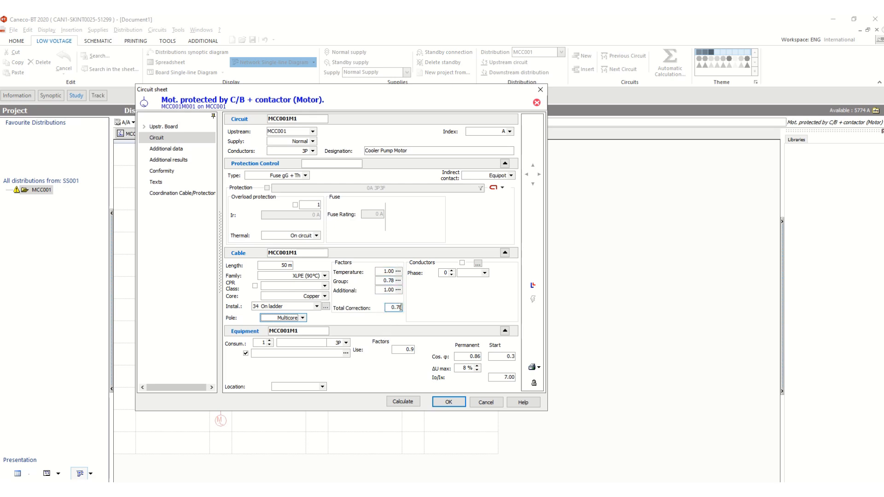
pyautogui.click(382, 282)
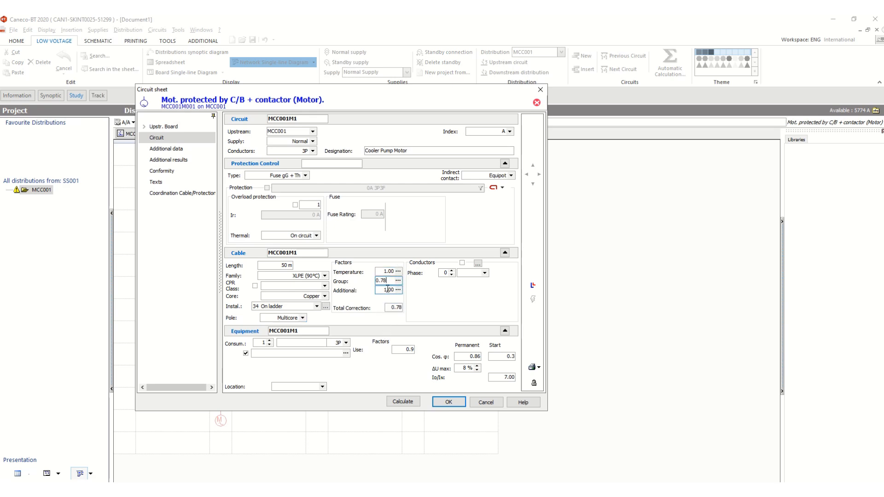
pyautogui.click(381, 288)
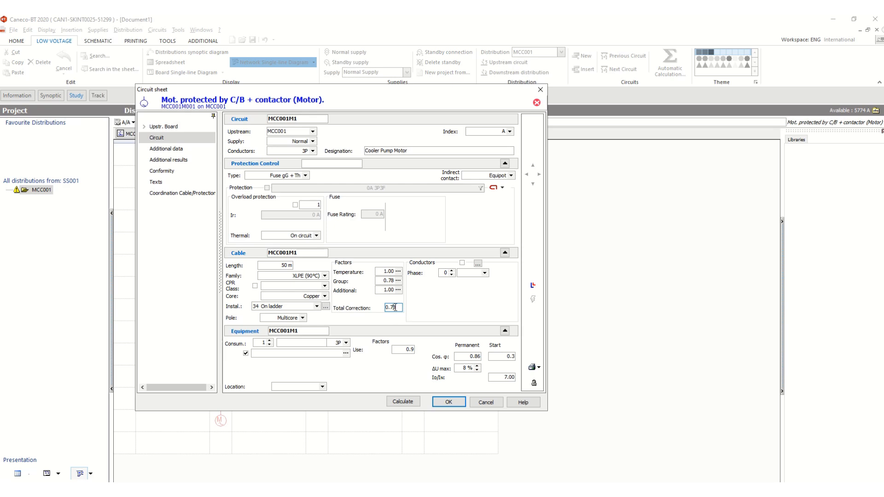
pyautogui.click(317, 309)
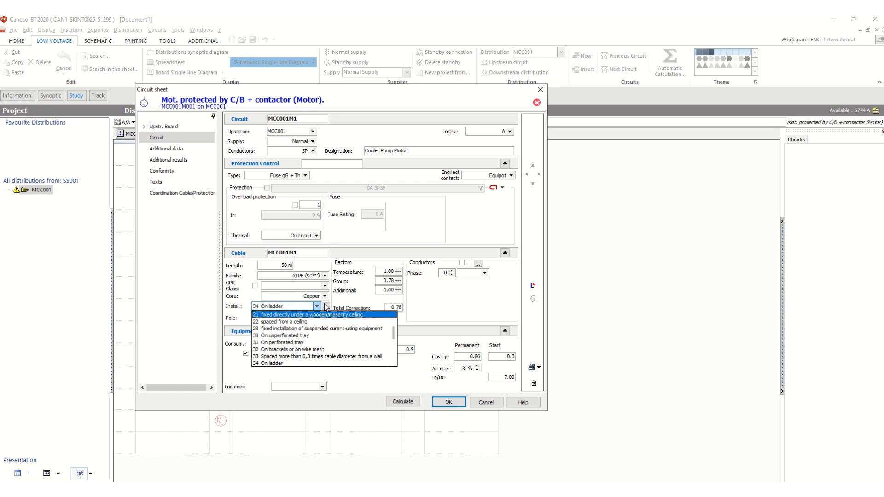
pyautogui.click(318, 307)
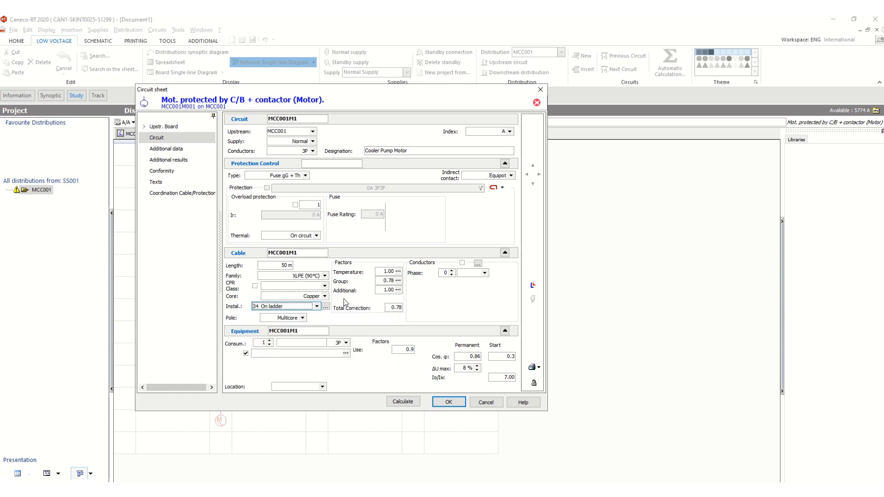
pyautogui.click(390, 307)
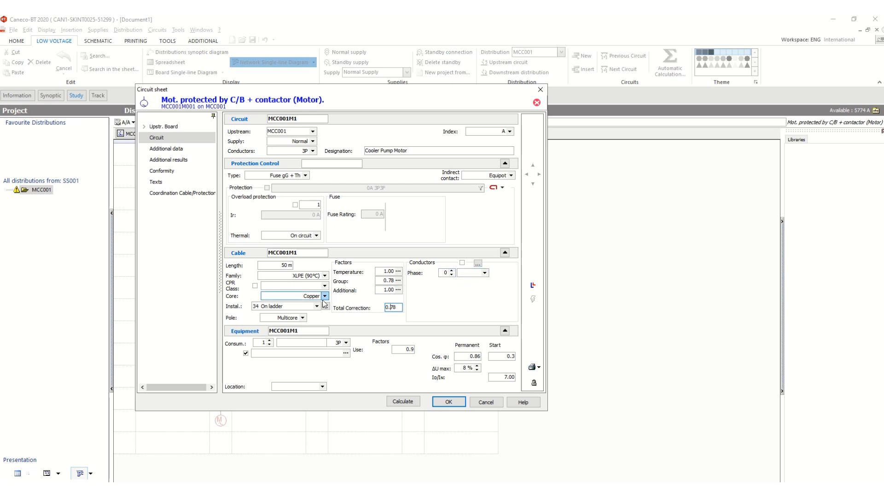
# - Choose the 37kW three-pole asynchronous motor as the circuit's terminal equipment
pyautogui.click(305, 343)
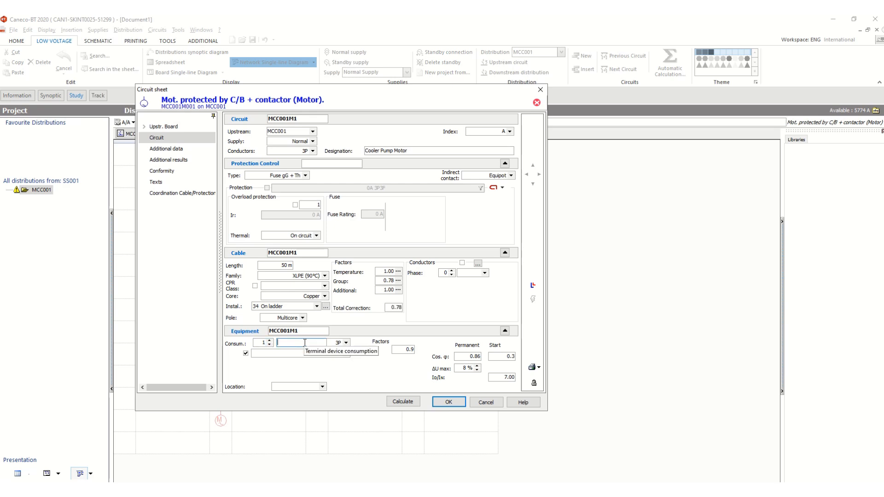
pyautogui.click(346, 343)
pyautogui.click(343, 351)
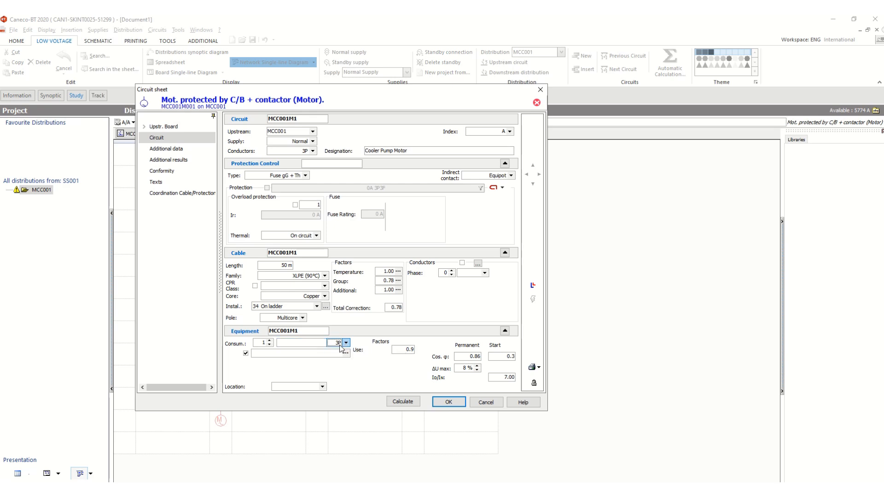
pyautogui.click(313, 343)
pyautogui.click(345, 355)
pyautogui.click(345, 354)
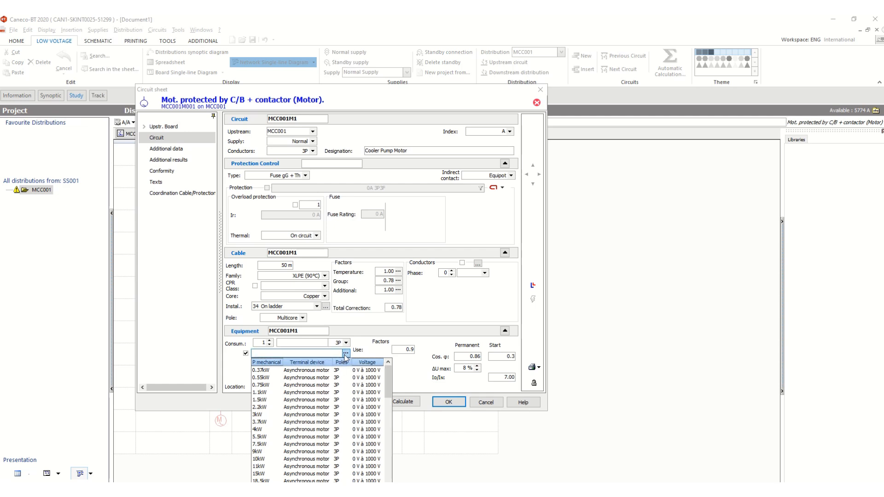
pyautogui.scroll(-2, 274, 414)
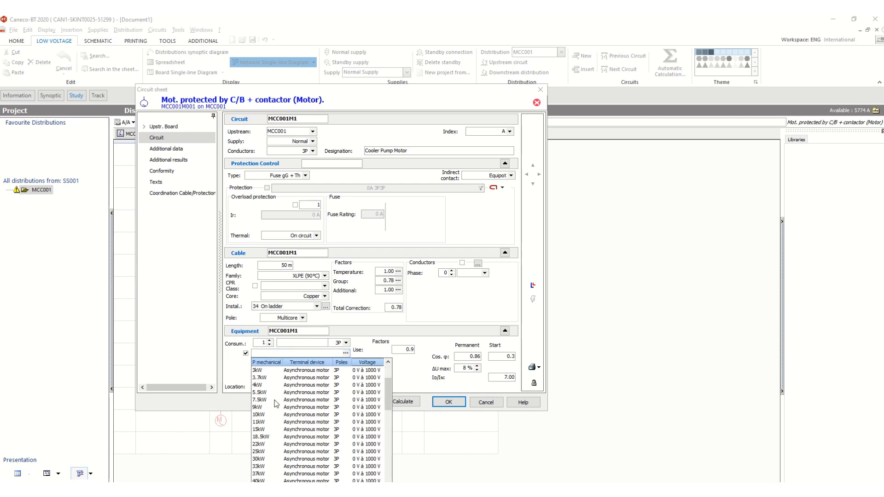
pyautogui.scroll(-1, 278, 432)
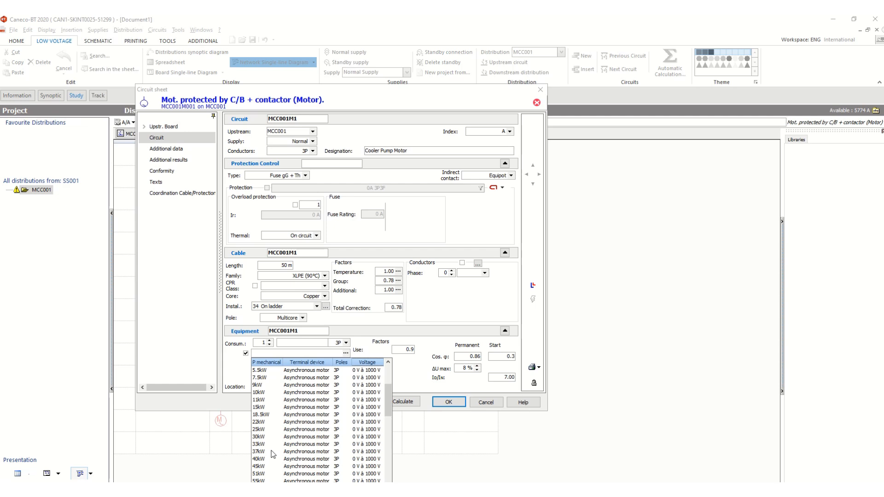
pyautogui.click(262, 453)
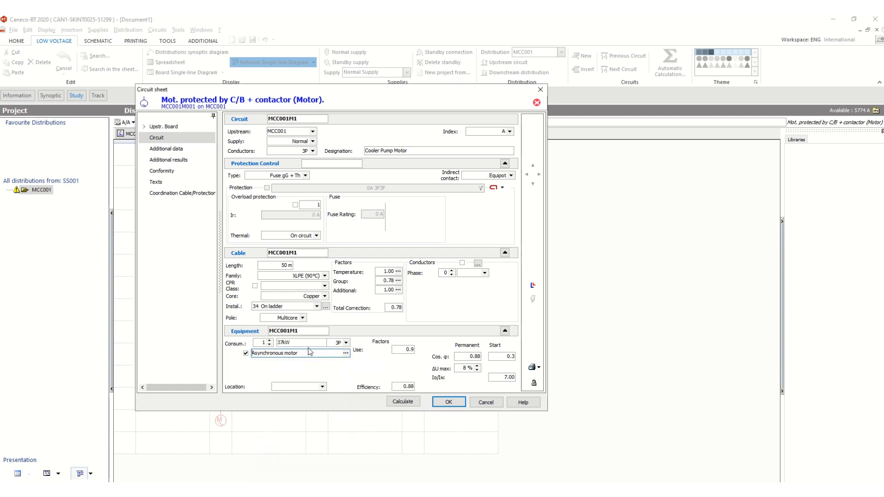
# - Examine the motor's use factor and its permanent and starting cos φ values
pyautogui.click(403, 351)
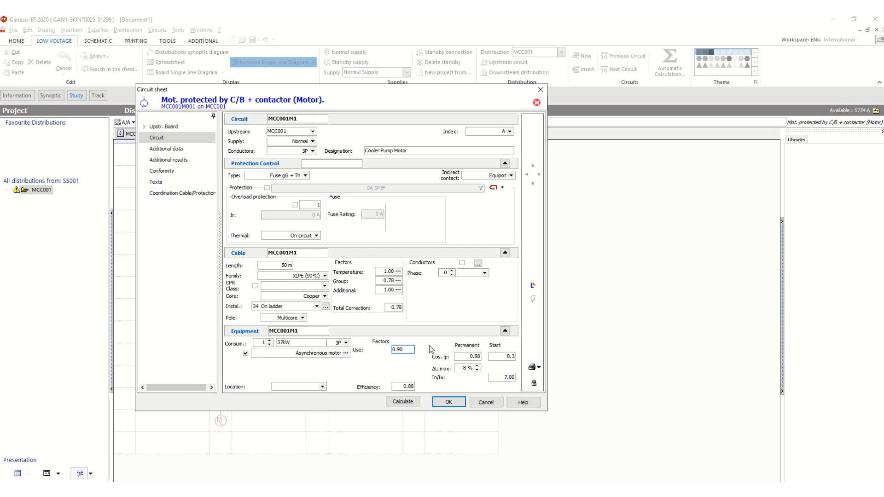
pyautogui.click(466, 358)
pyautogui.click(467, 357)
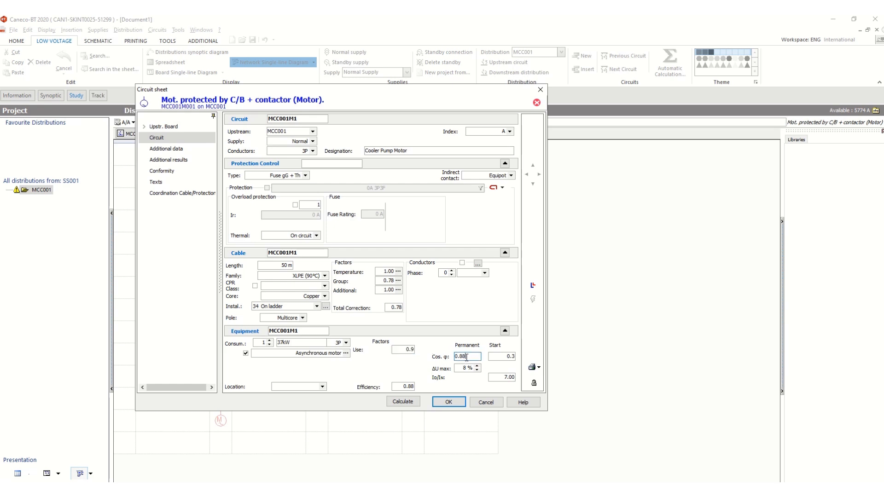
pyautogui.moveTo(471, 357); pyautogui.dragTo(450, 356)
pyautogui.click(496, 356)
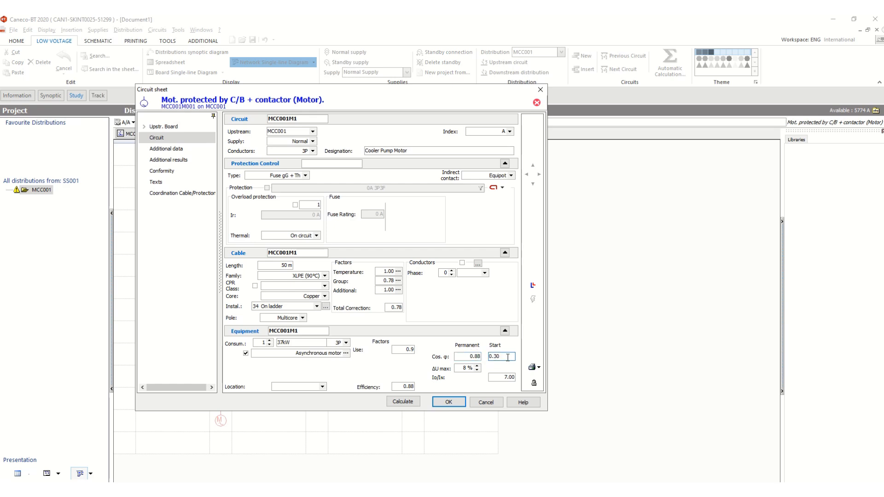
# - Set the motor's maximum permanent voltage drop from the transformer to 5 %
pyautogui.click(477, 366)
pyautogui.click(477, 370)
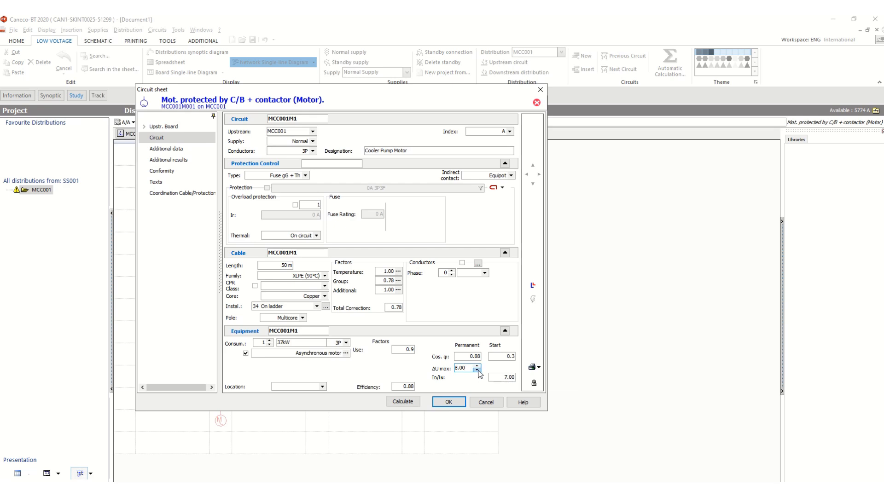
pyautogui.click(478, 371)
pyautogui.click(477, 370)
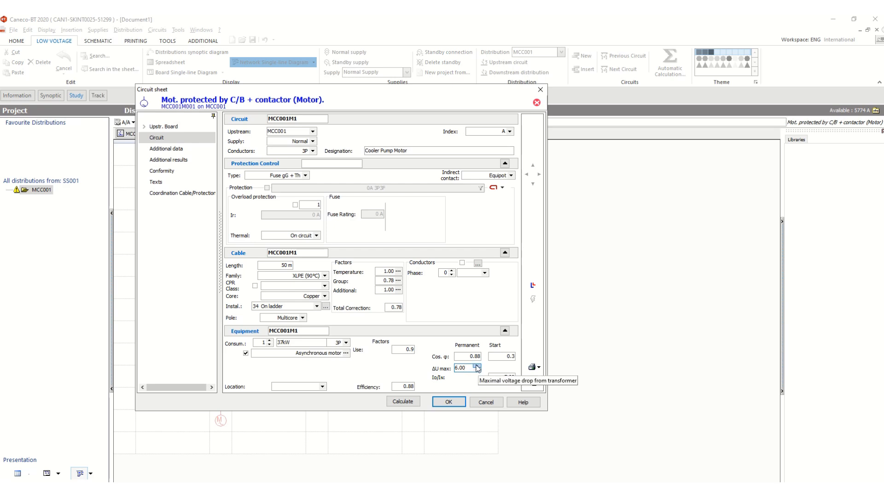
pyautogui.click(477, 366)
pyautogui.click(478, 370)
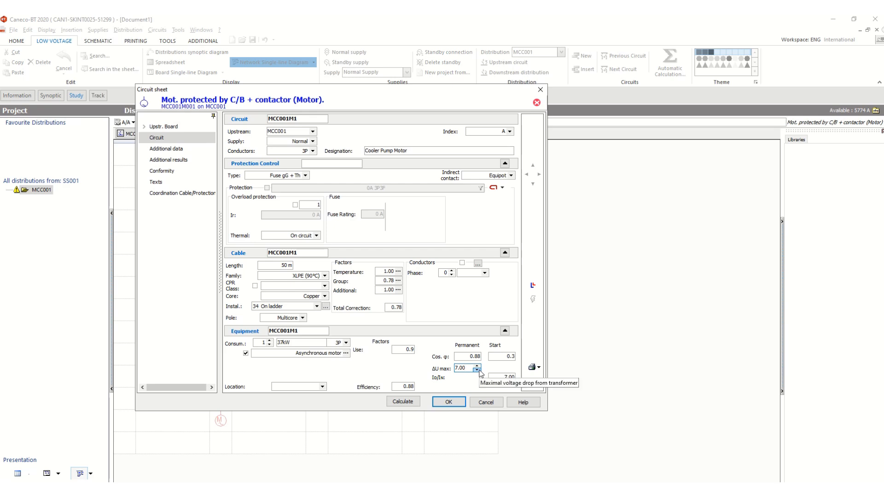
pyautogui.click(477, 370)
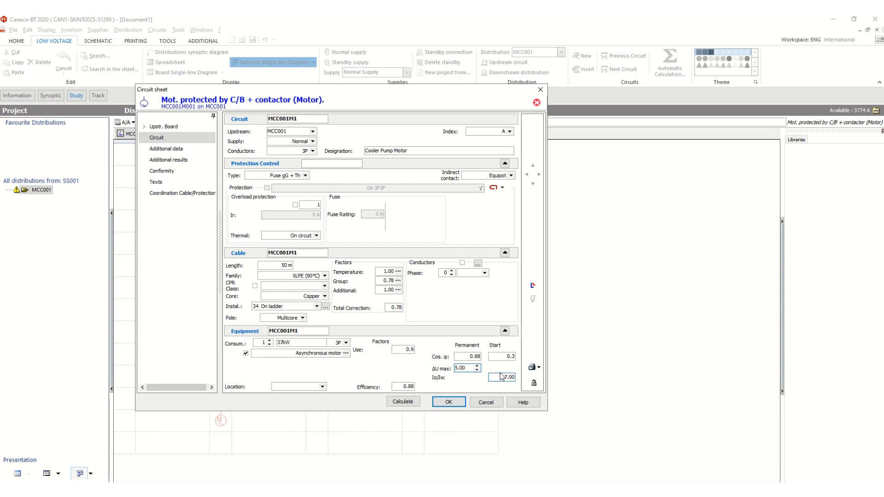
# - Check the motor's starting current ratio and efficiency, and calculate the circuit
pyautogui.click(501, 377)
pyautogui.moveTo(503, 377); pyautogui.dragTo(486, 376)
pyautogui.click(502, 378)
pyautogui.click(403, 387)
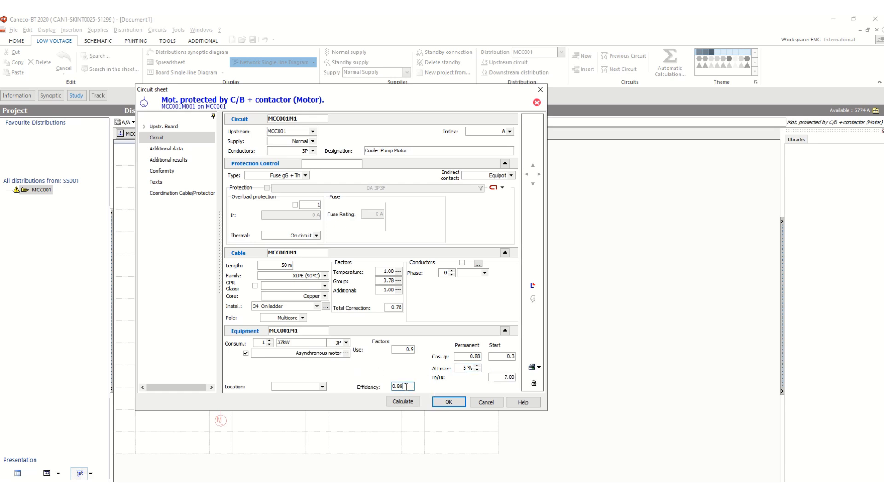
pyautogui.moveTo(406, 387); pyautogui.dragTo(391, 387)
pyautogui.click(399, 402)
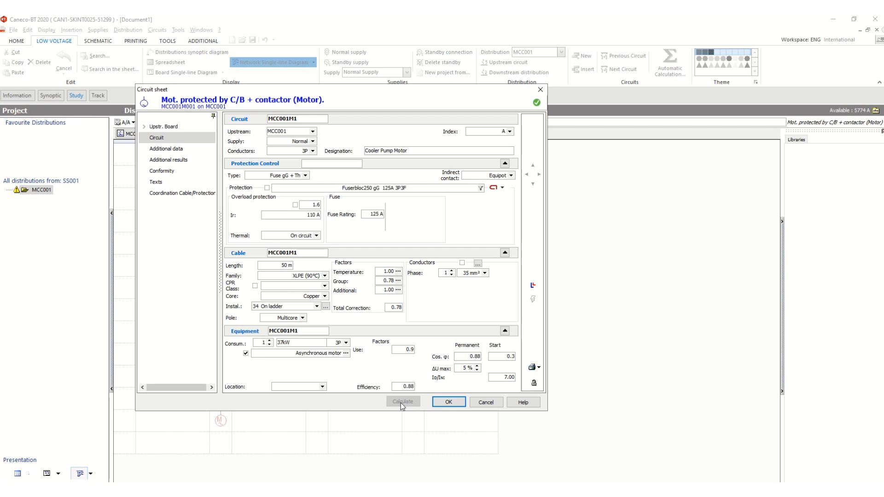
# - Compare the alternative conductor numbers and cross-sections for the motor cable, and choose one 35 mm² conductor per phase
pyautogui.click(477, 265)
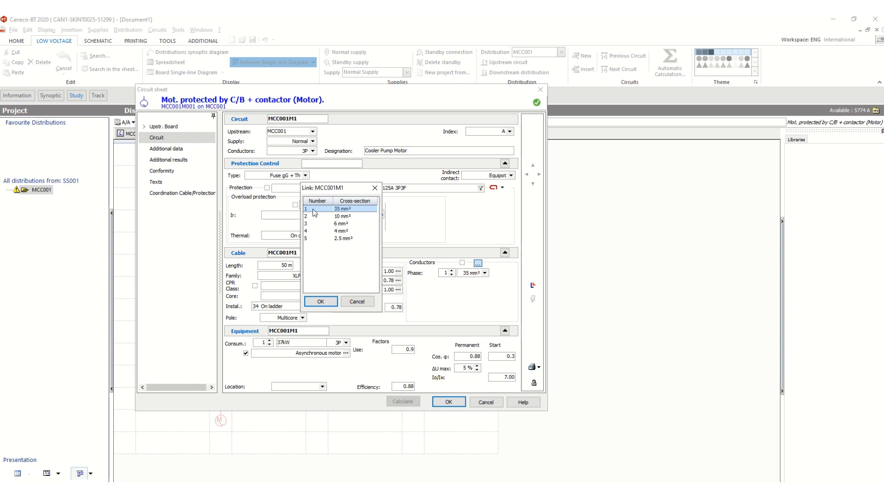
pyautogui.click(342, 216)
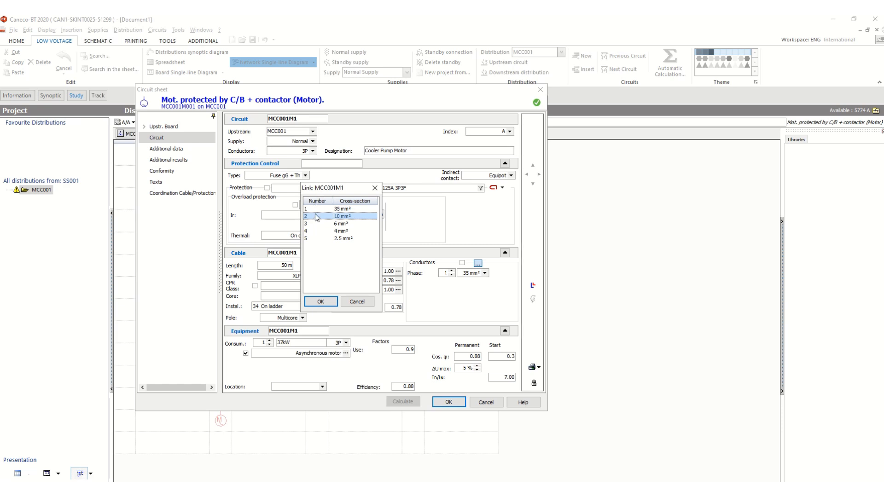
pyautogui.click(341, 225)
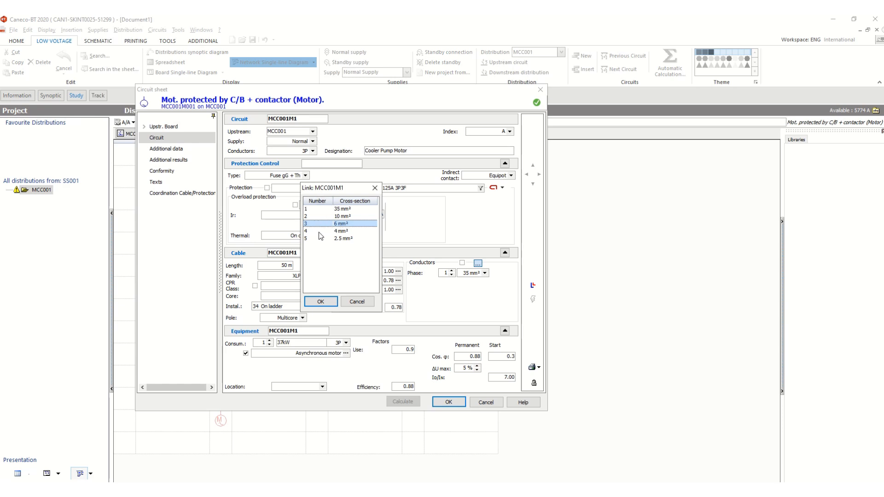
pyautogui.click(330, 216)
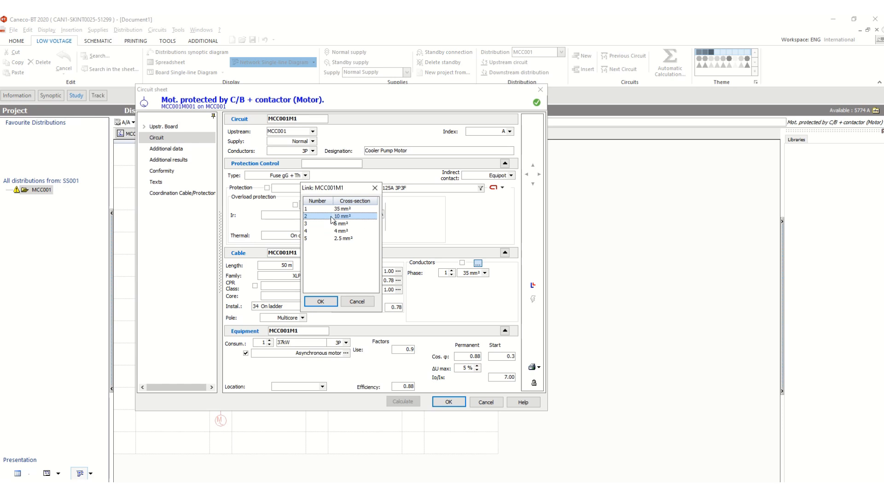
pyautogui.click(342, 210)
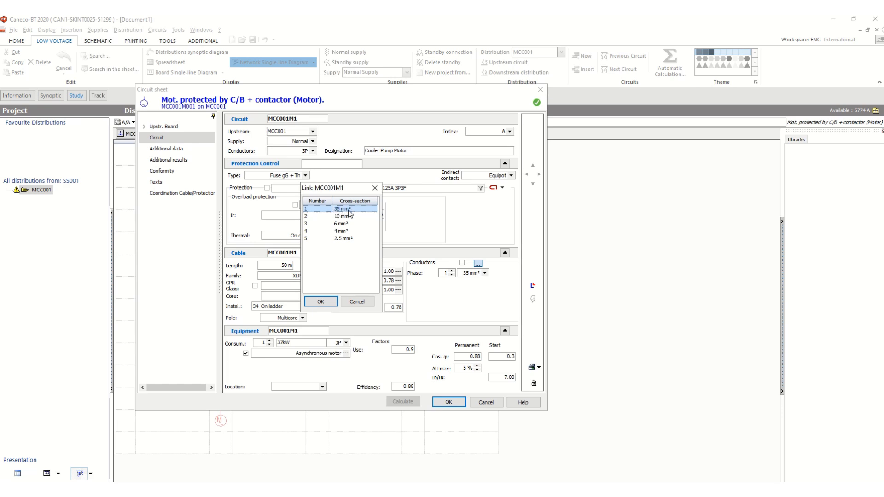
pyautogui.click(333, 216)
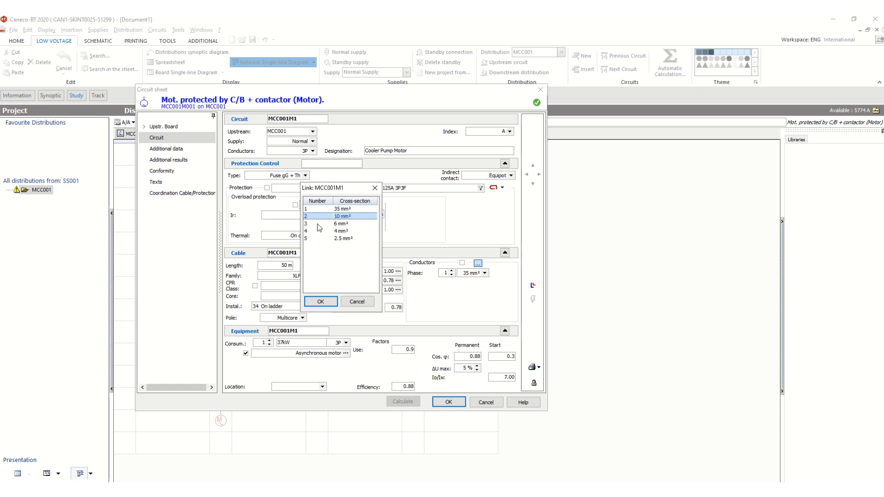
pyautogui.click(335, 209)
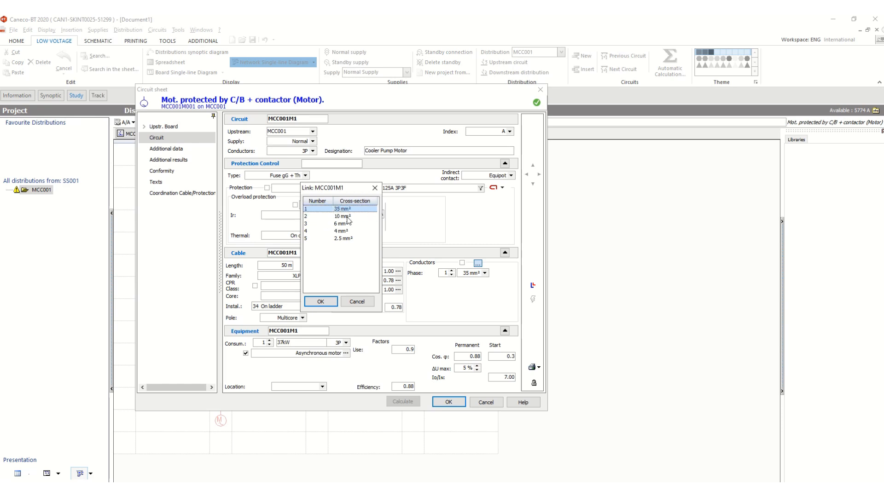
pyautogui.click(321, 302)
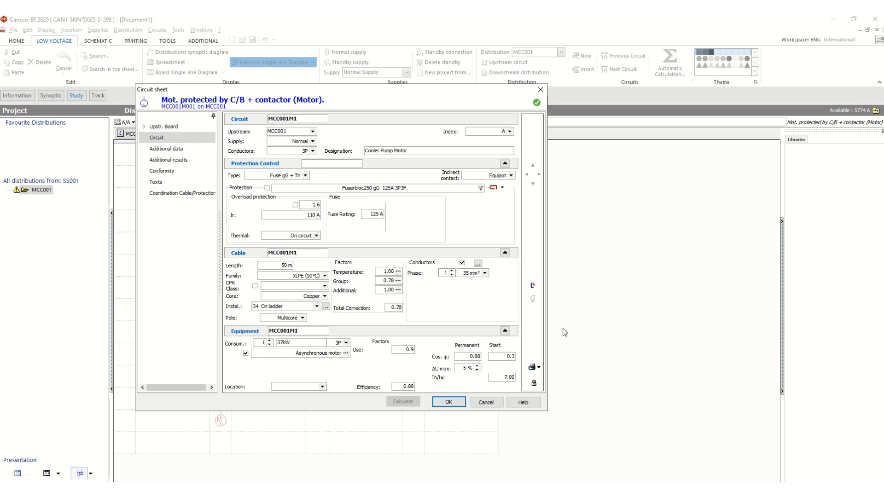
# - Preview the conformity sheet of the motor circuit in a maximised window
pyautogui.click(539, 368)
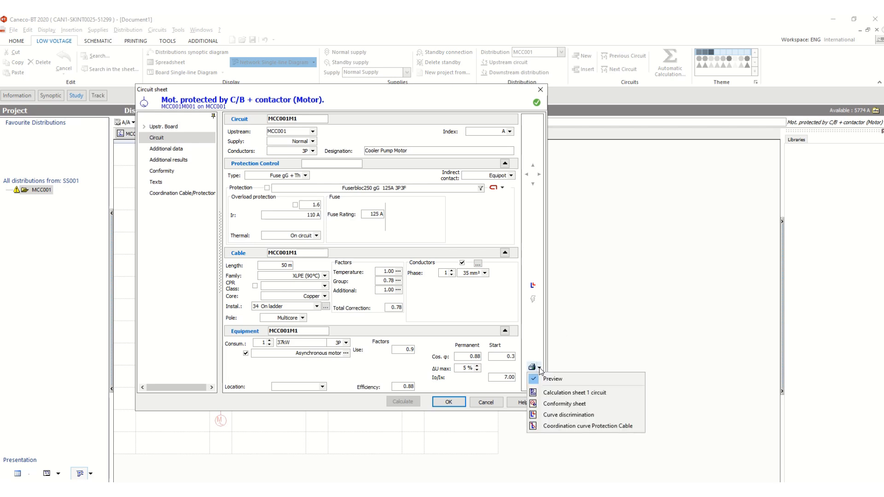
pyautogui.click(561, 408)
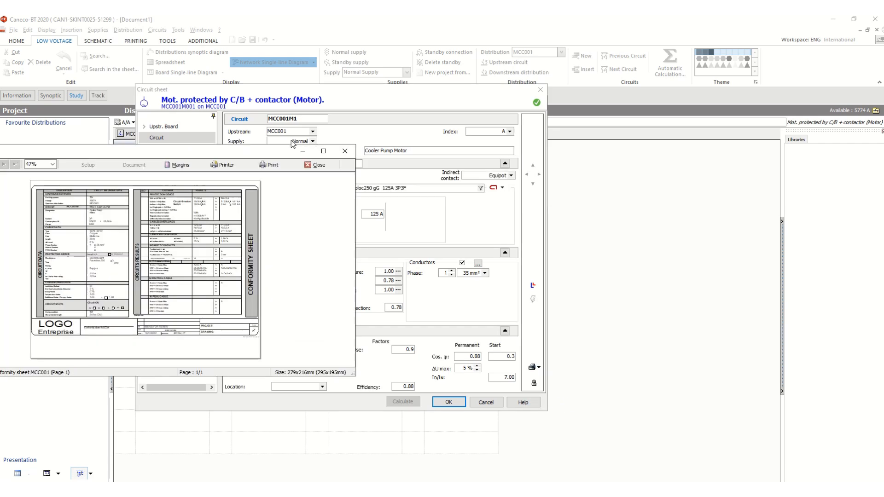
pyautogui.click(560, 101)
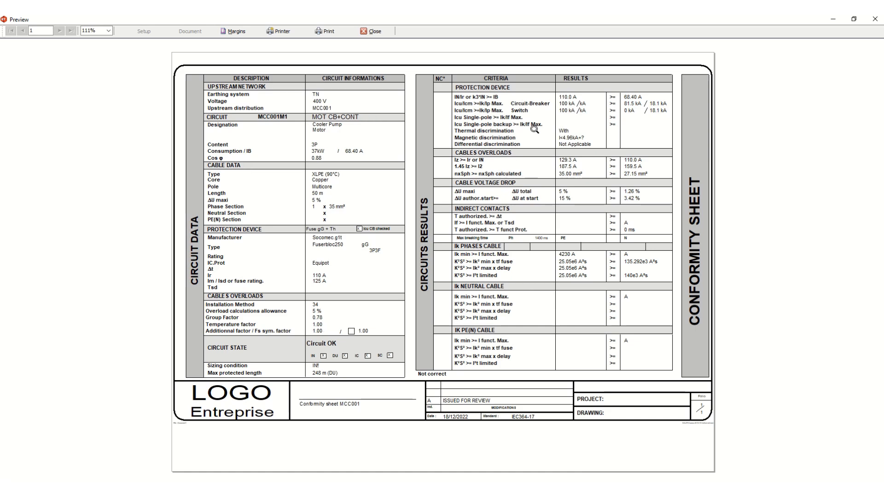
# - Examine the conformity sheet's circuit data, protection, overload, voltage drop and short-circuit criteria with the circuit state, and close the preview
pyautogui.click(586, 131)
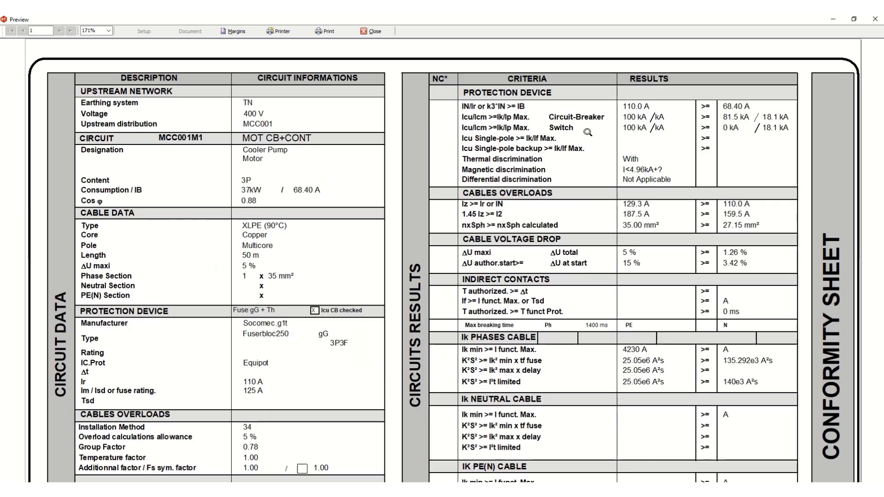
pyautogui.scroll(-2, 632, 156)
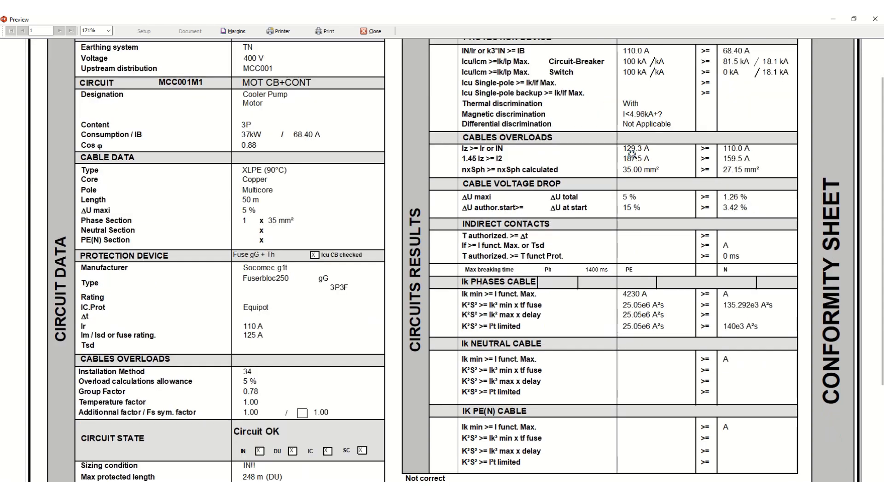
pyautogui.scroll(2, 470, 221)
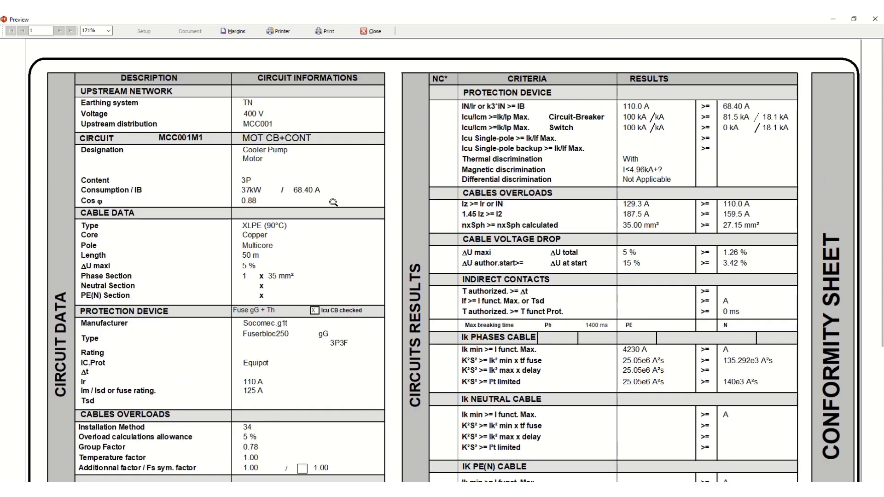
pyautogui.scroll(-1, 285, 193)
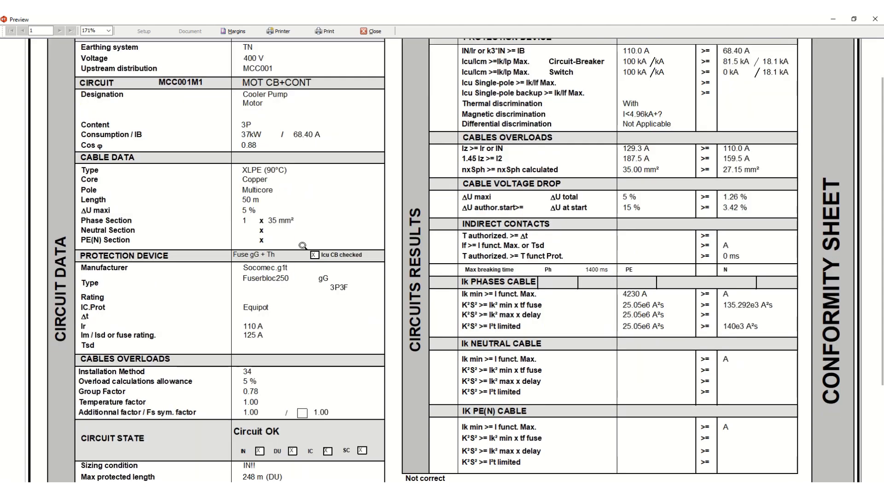
pyautogui.scroll(-1, 297, 308)
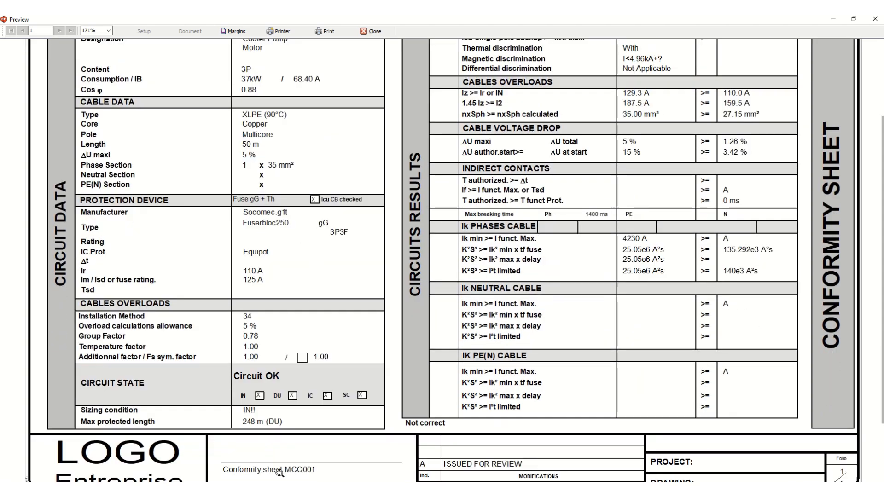
pyautogui.scroll(2, 607, 269)
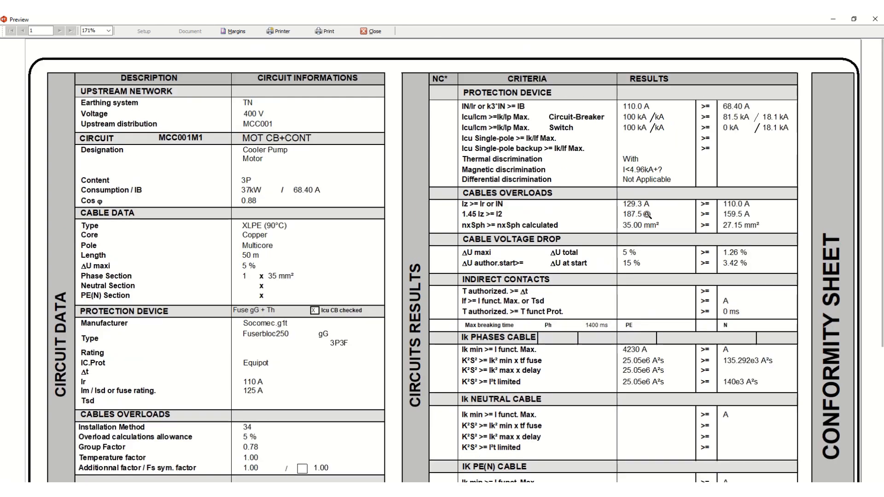
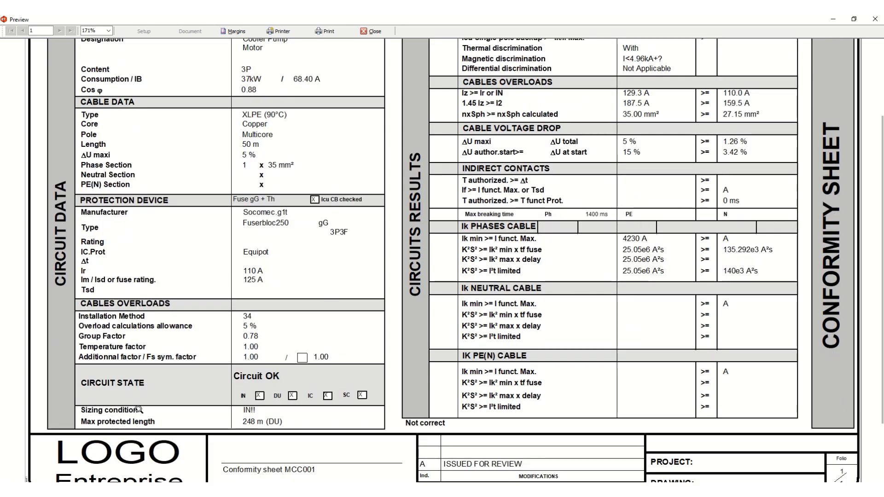
pyautogui.scroll(-1, 147, 409)
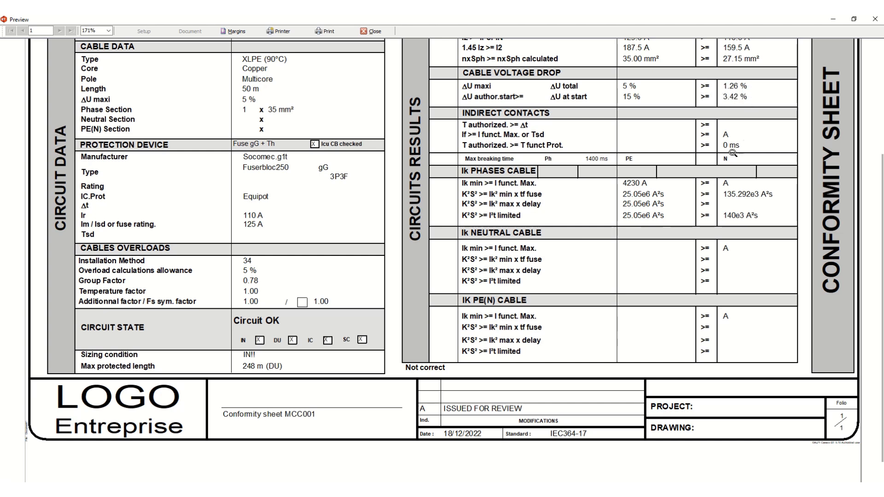
pyautogui.scroll(1, 700, 162)
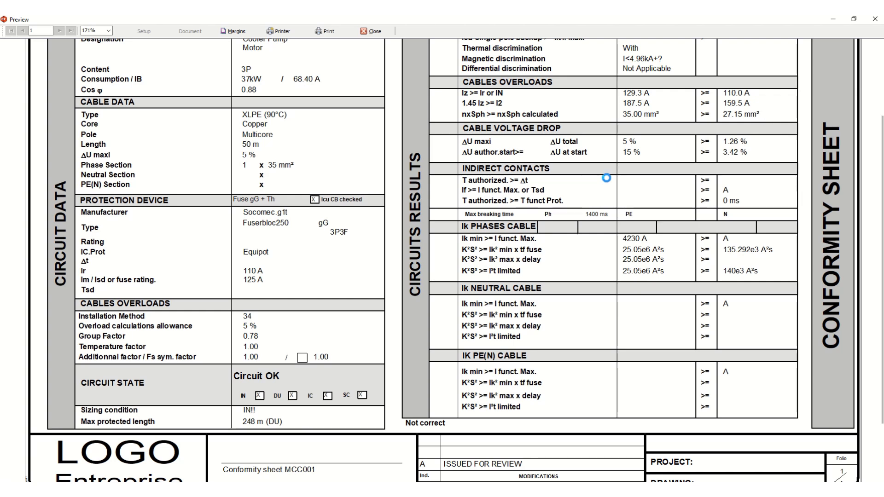
pyautogui.click(596, 155)
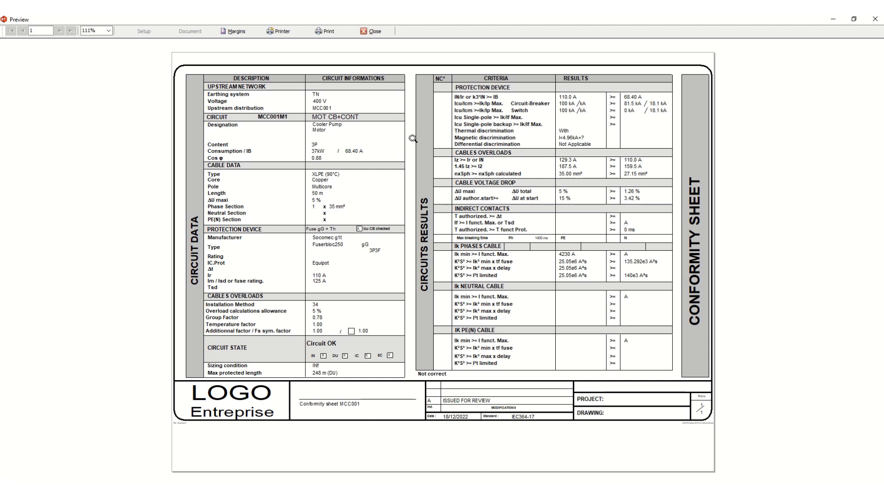
pyautogui.click(373, 33)
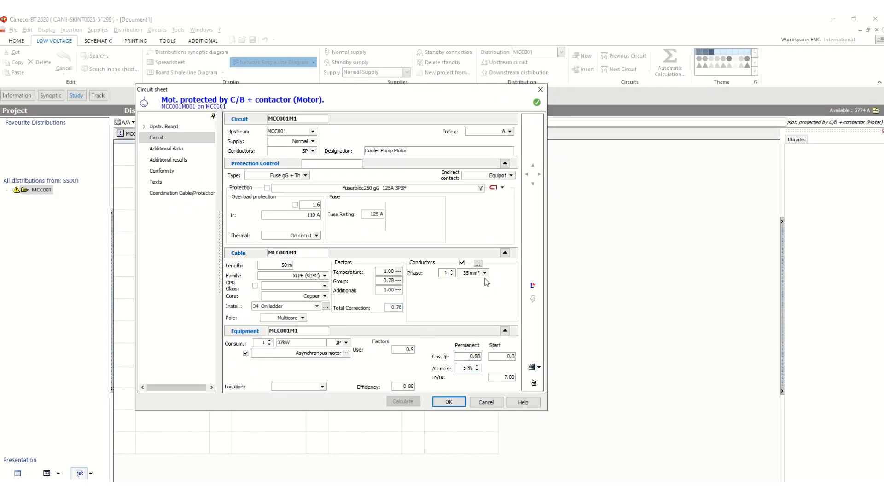
# - Accept the motor circuit's settings and return to the network single-line diagram of MCC001
pyautogui.click(449, 403)
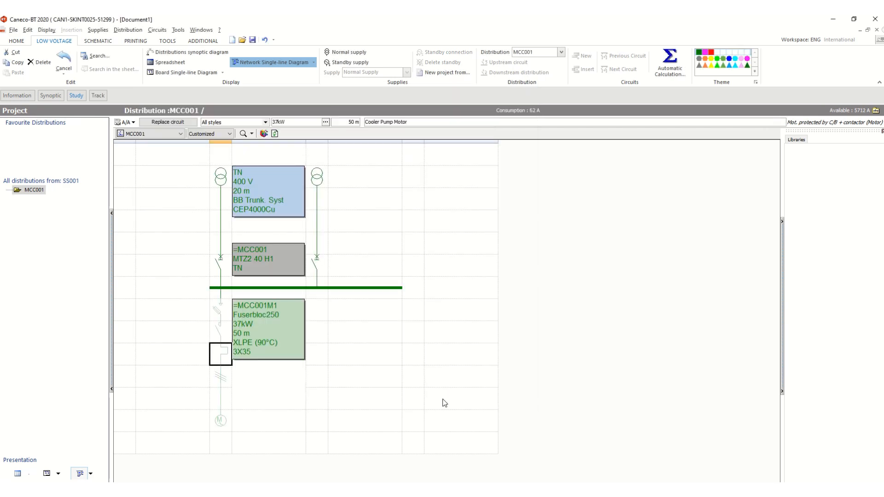
pyautogui.click(432, 242)
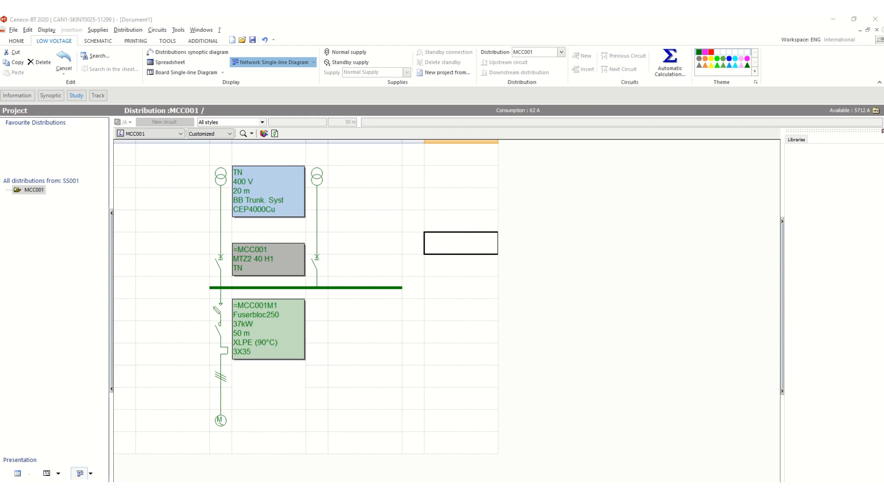
pyautogui.click(398, 305)
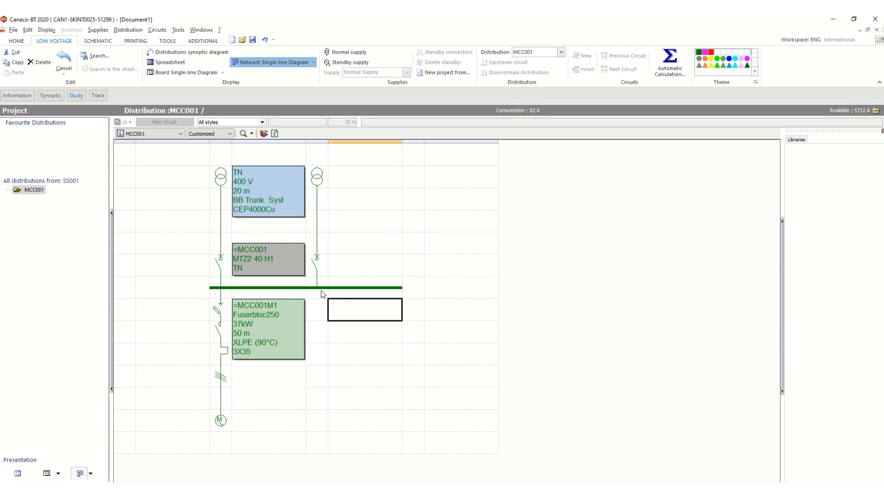
# - Add a new Board circuit to the MCC001 busbar, beside the motor circuit
pyautogui.click(330, 291)
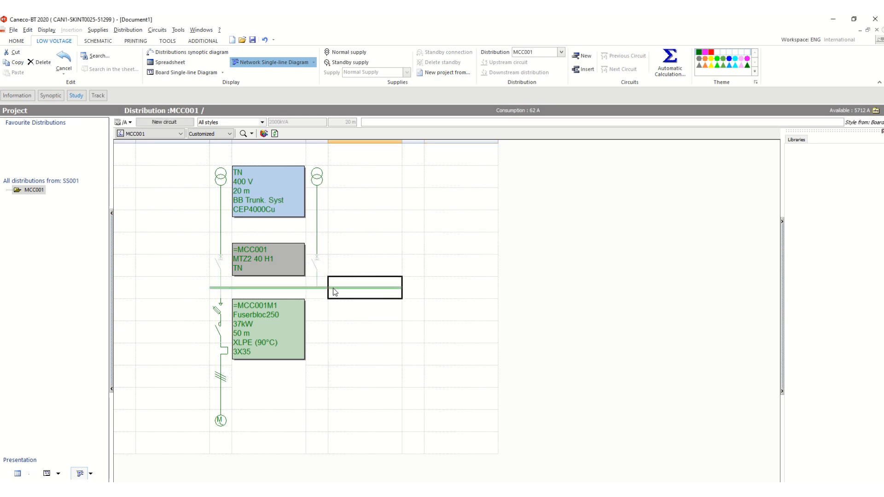
pyautogui.rightClick(333, 292)
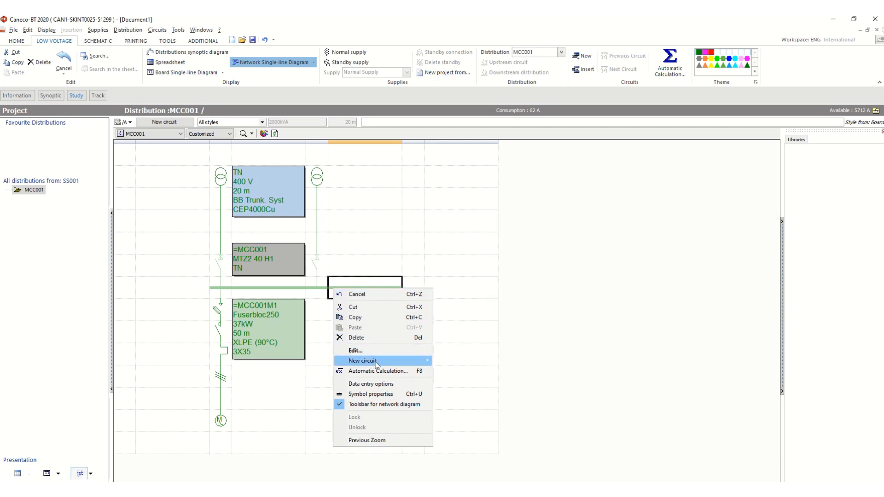
pyautogui.moveTo(375, 362)
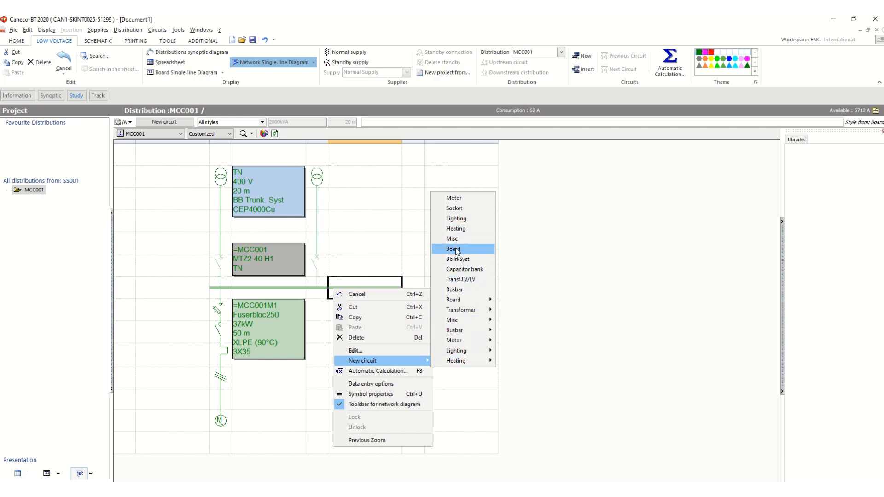
pyautogui.click(455, 250)
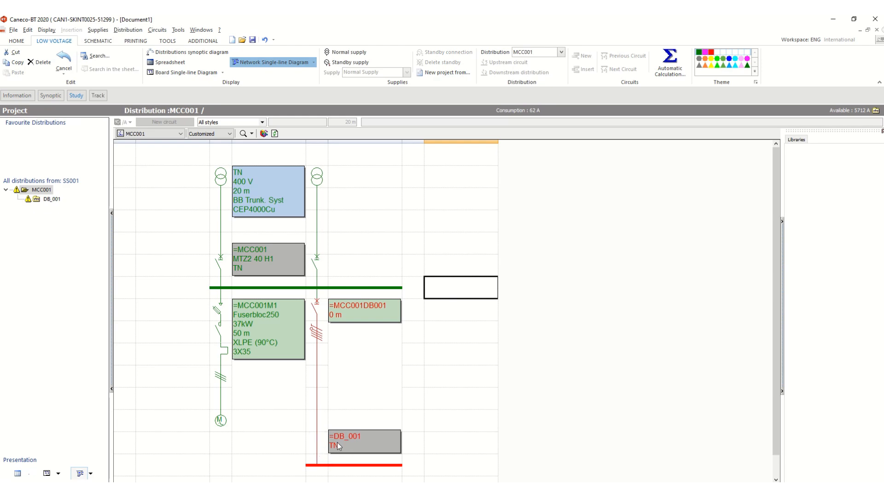
# - Open the circuit sheet of board circuit MCC001DB001 and set its conductors to 3P+N, keeping MCCB as the protection type
pyautogui.click(317, 331)
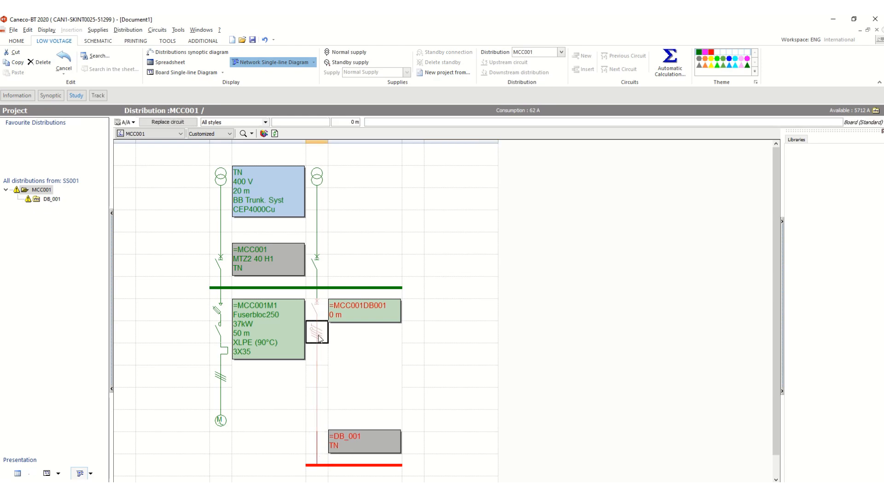
pyautogui.doubleClick(320, 338)
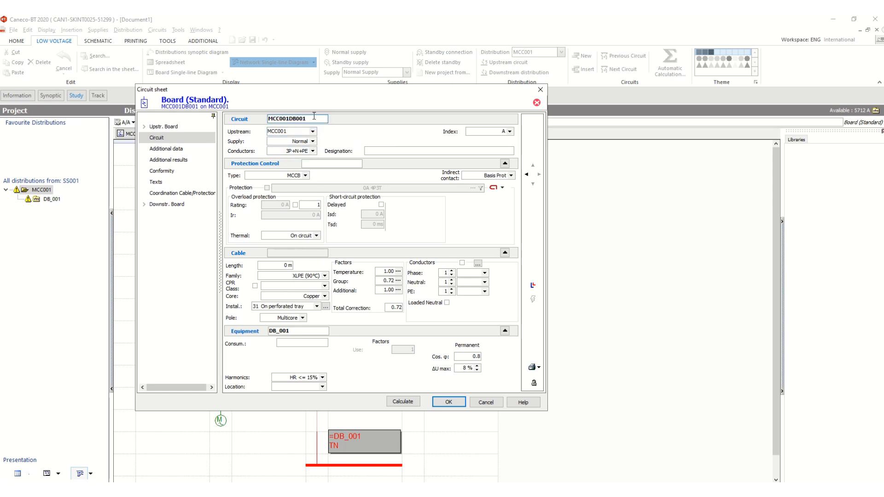
pyautogui.click(313, 151)
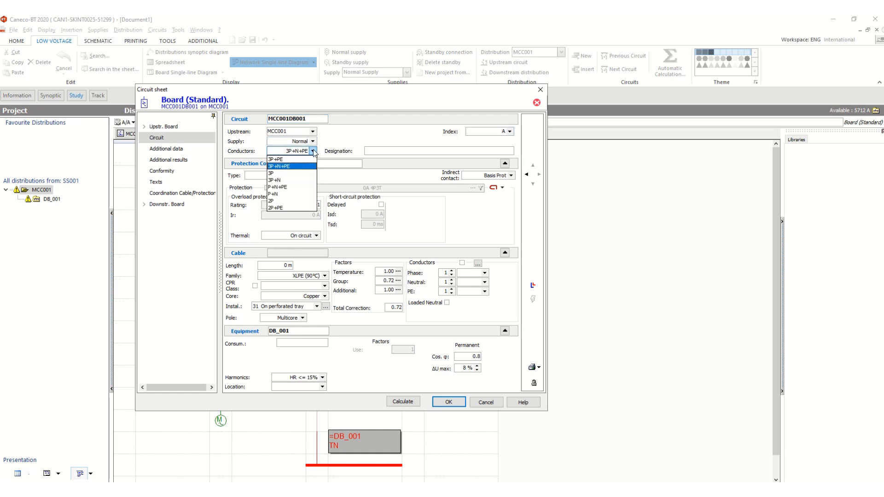
pyautogui.click(287, 180)
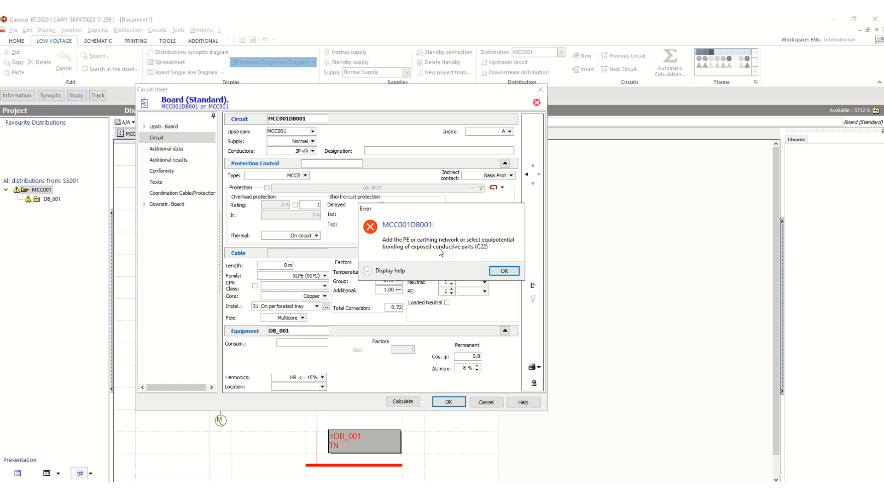
pyautogui.click(504, 270)
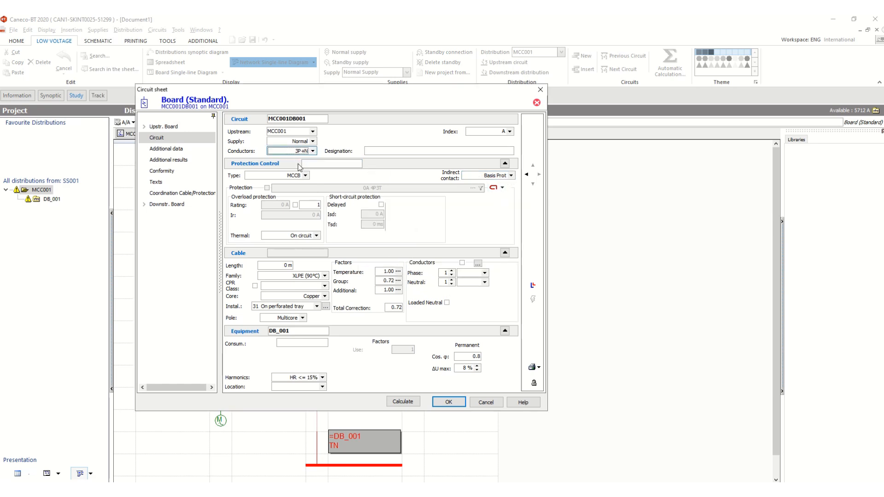
pyautogui.click(306, 176)
pyautogui.scroll(-3, 276, 217)
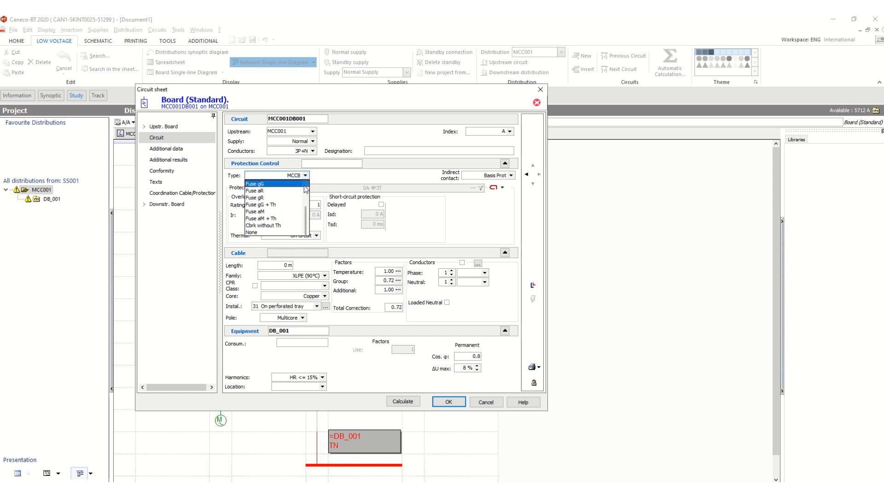
pyautogui.click(315, 176)
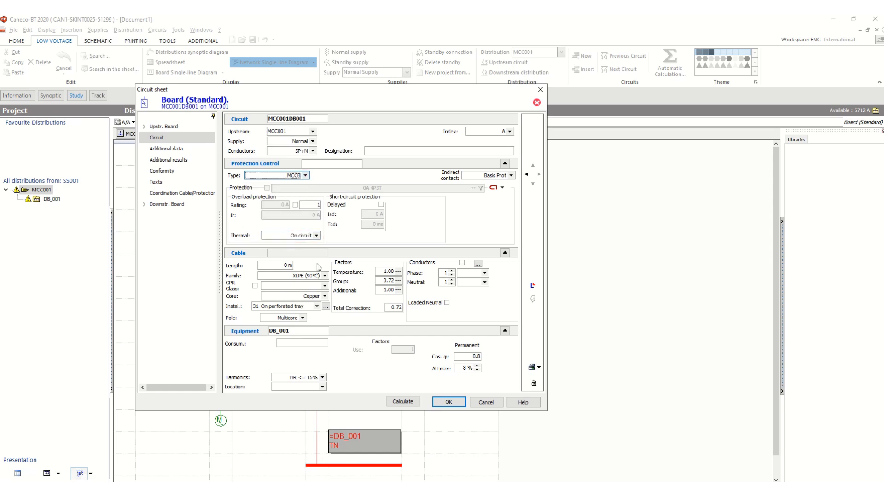
# - Set the cable length to 100 m, keeping the XLPE (90°C) family and the copper core
pyautogui.click(280, 266)
pyautogui.write('50')
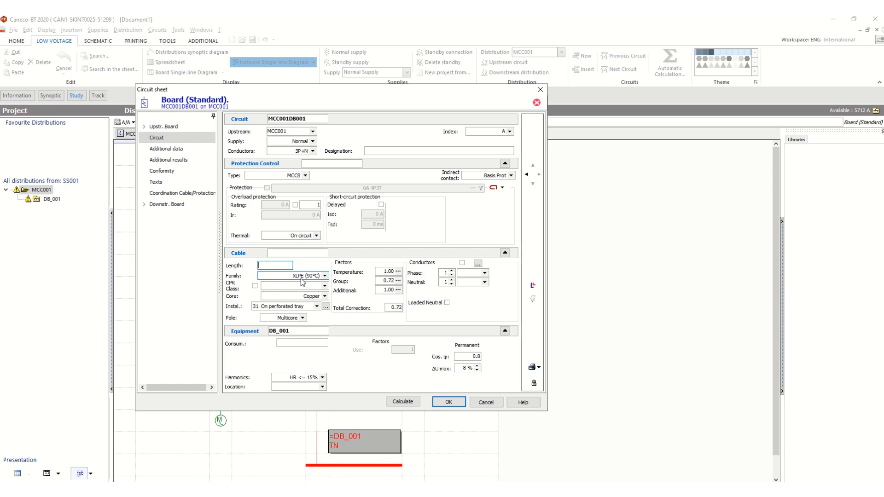
pyautogui.write('100')
pyautogui.click(299, 276)
pyautogui.click(297, 283)
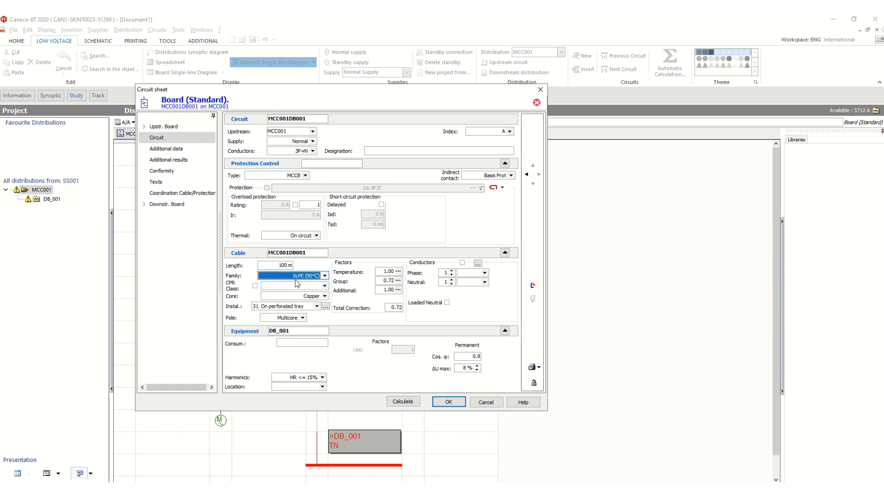
pyautogui.click(325, 297)
pyautogui.click(325, 298)
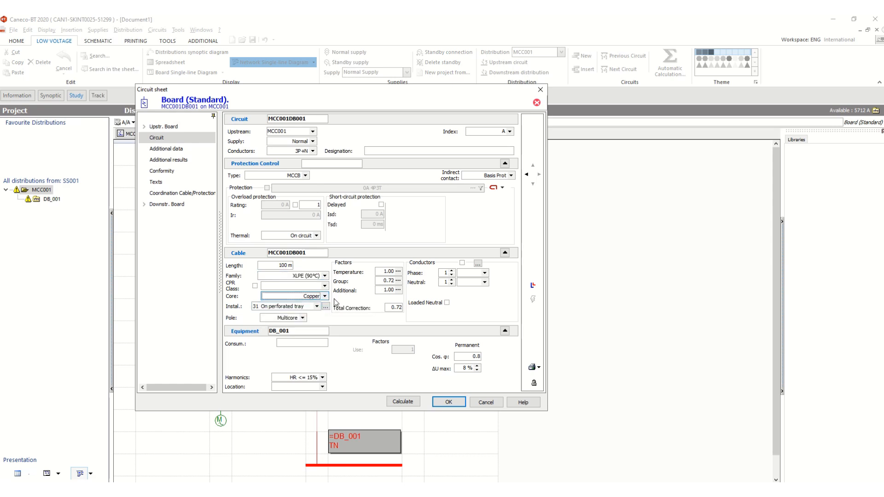
# - Set the cable's installation method to 34 On ladder and its pole arrangement to Single Trefoil
pyautogui.click(317, 306)
pyautogui.scroll(-1, 301, 335)
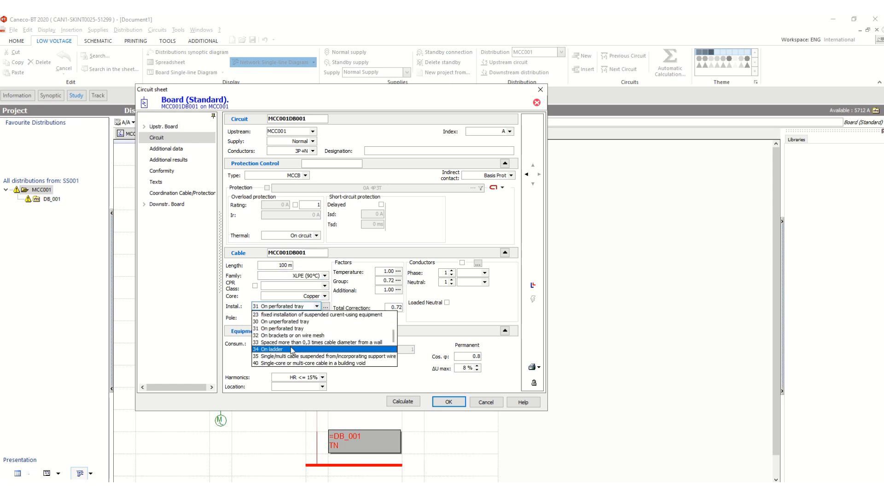
pyautogui.click(285, 350)
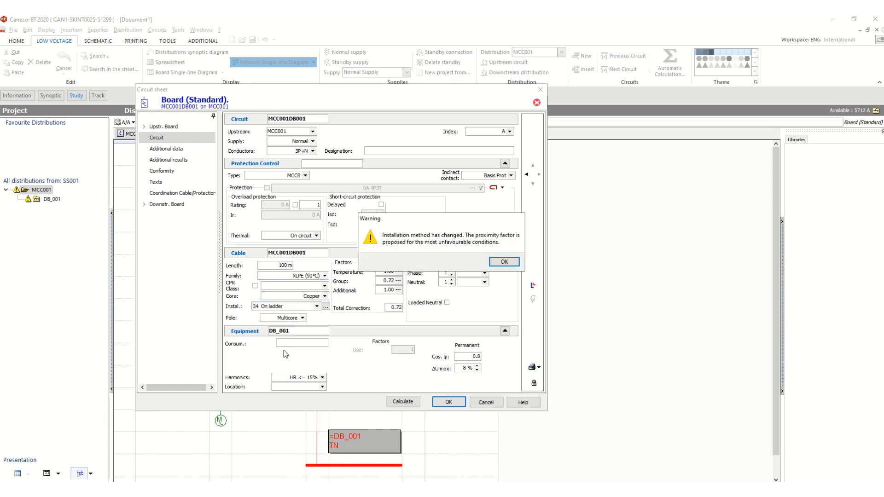
pyautogui.click(503, 262)
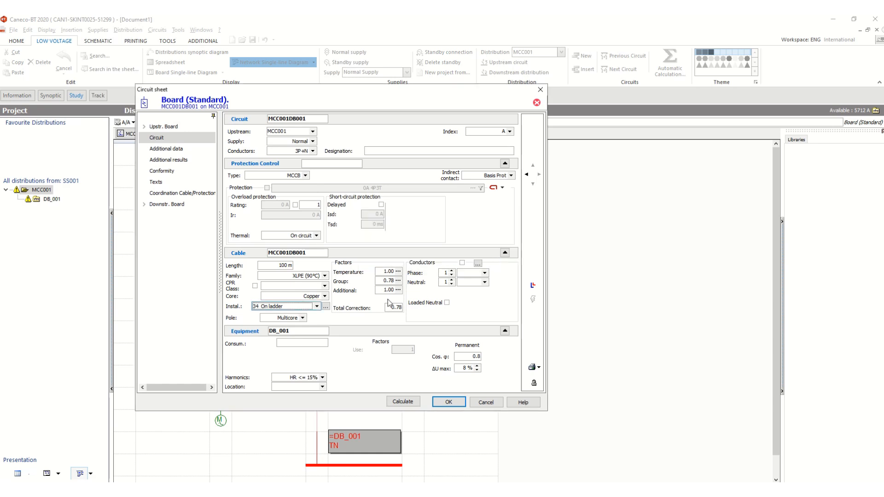
pyautogui.click(303, 318)
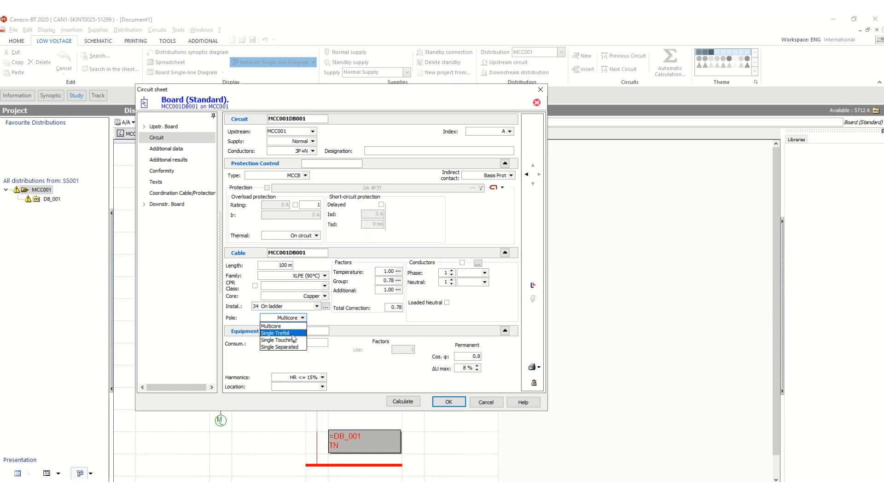
pyautogui.click(292, 333)
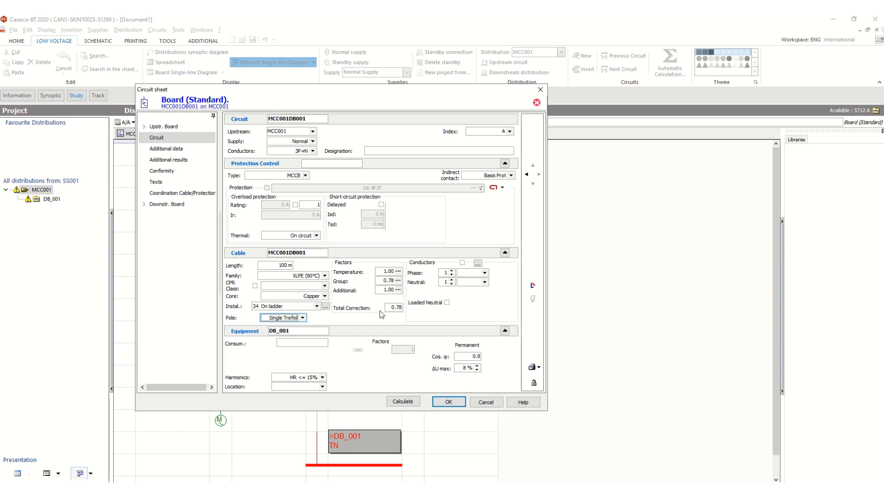
pyautogui.click(395, 307)
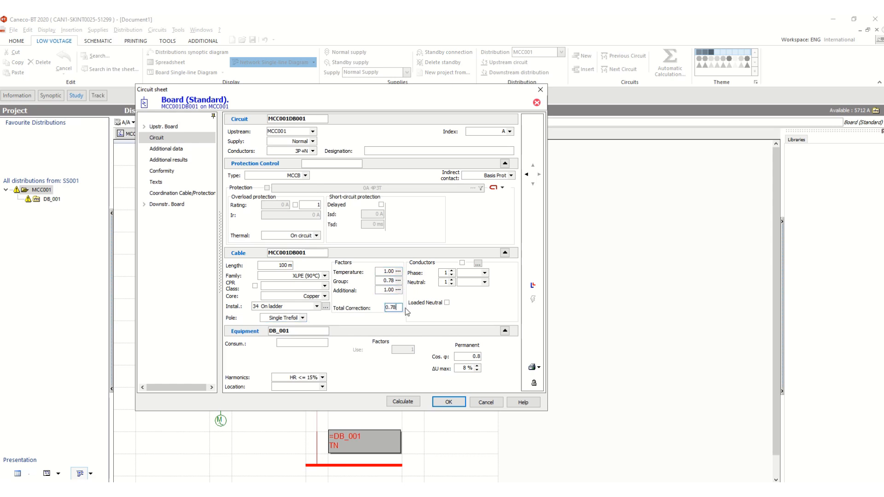
# - Set the DB_001 consumption to 10kW and the maximum voltage drop to 2 %, keeping the power factor of 0.8
pyautogui.click(312, 344)
pyautogui.click(302, 344)
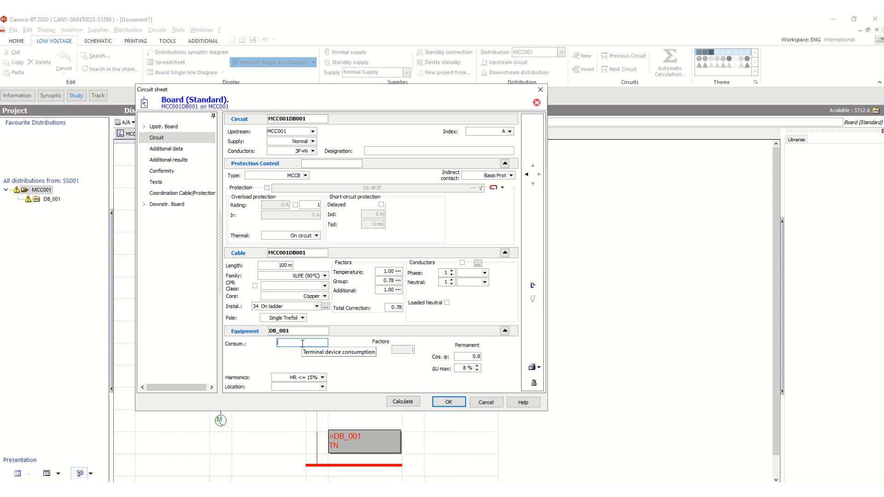
pyautogui.write('10kw')
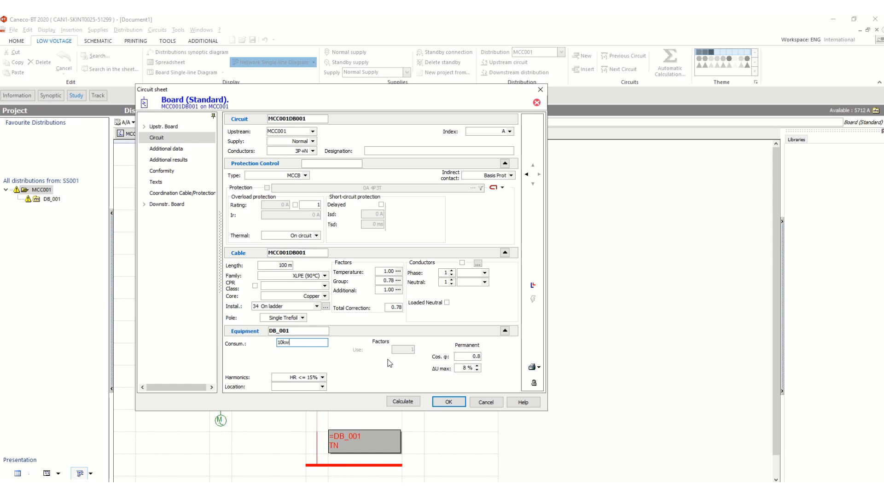
pyautogui.click(471, 356)
pyautogui.click(463, 356)
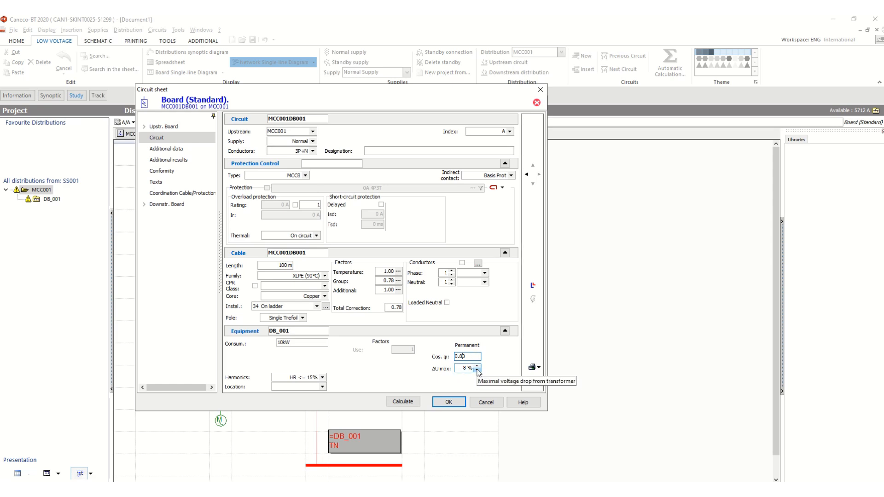
pyautogui.doubleClick(478, 370)
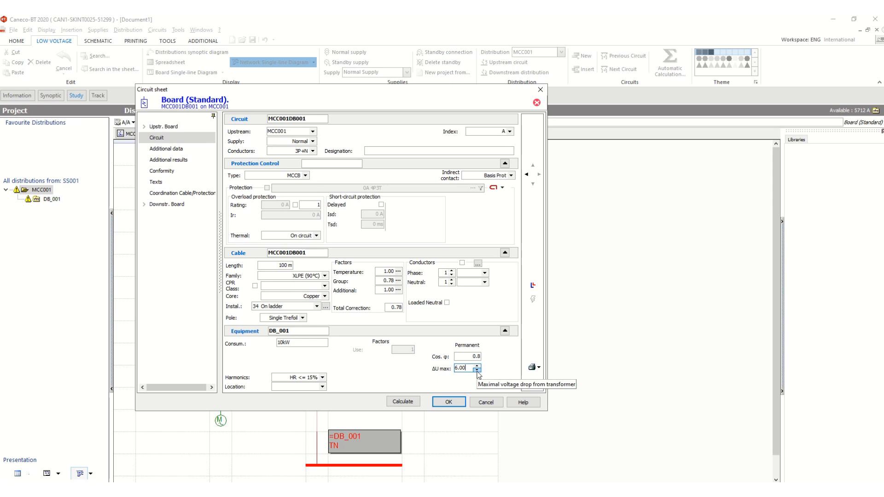
pyautogui.click(477, 371)
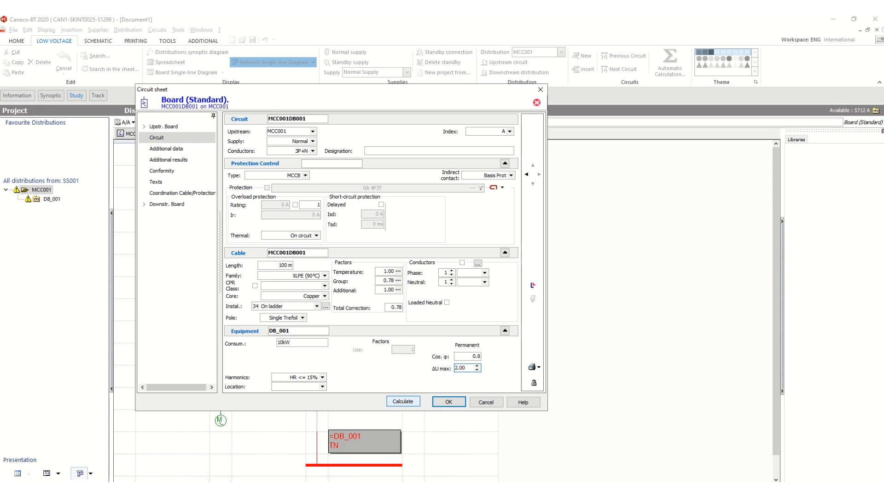
# - Try to calculate the board circuit and choose its conductor cross-sections manually
pyautogui.click(402, 402)
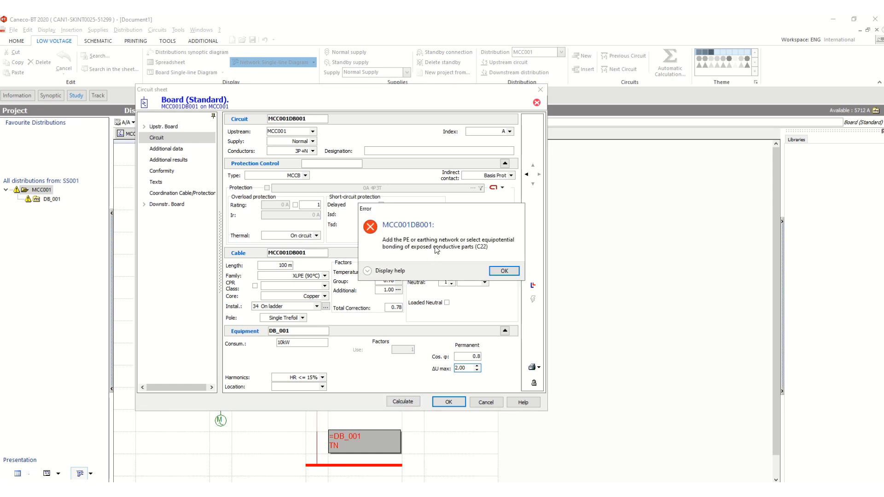
pyautogui.click(500, 273)
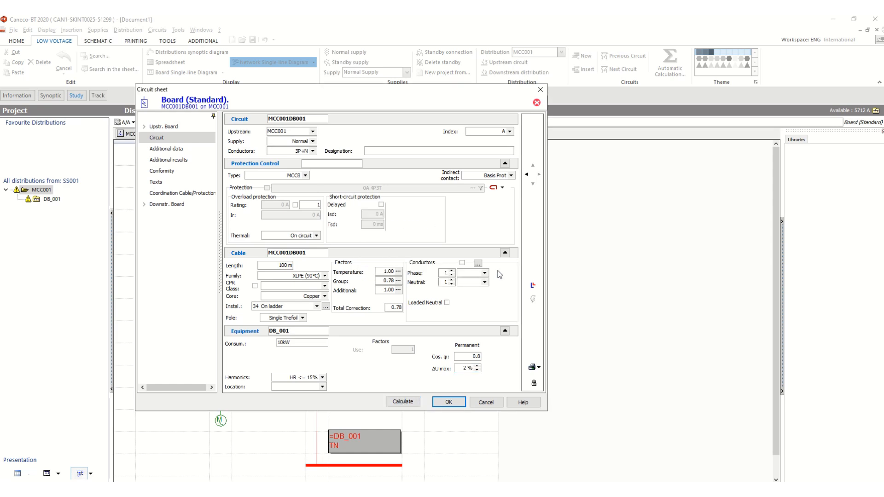
pyautogui.click(479, 264)
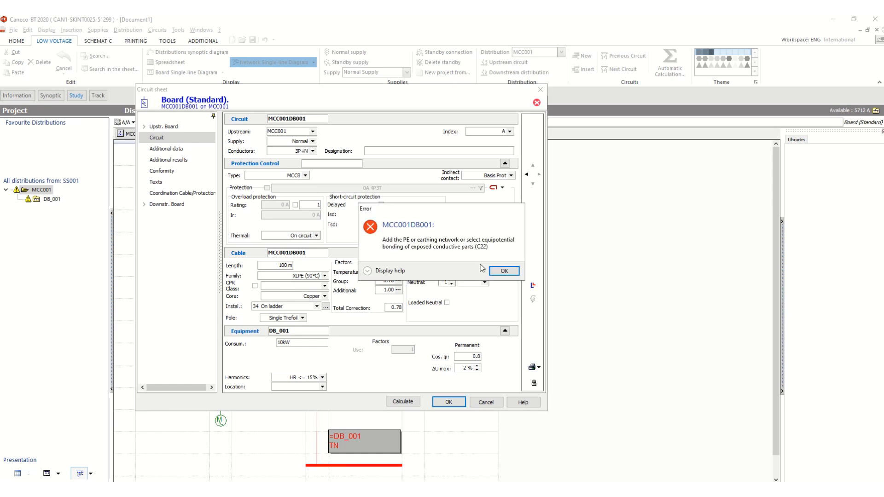
pyautogui.click(504, 271)
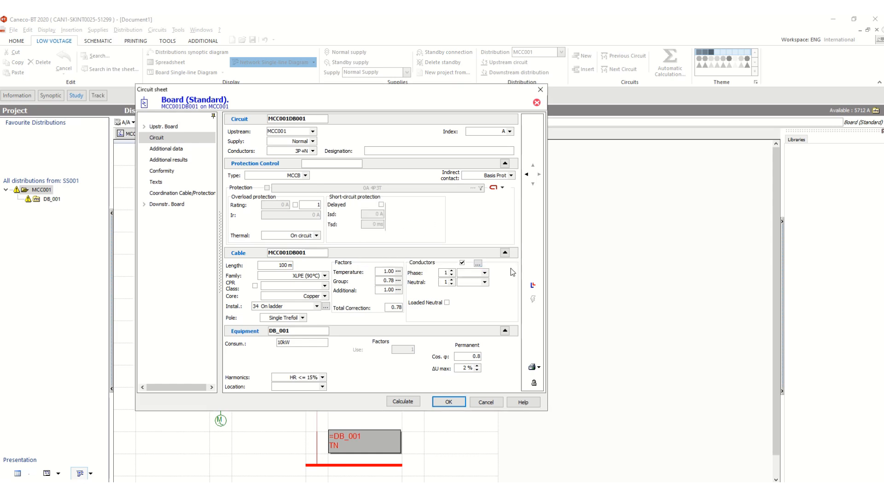
pyautogui.click(478, 264)
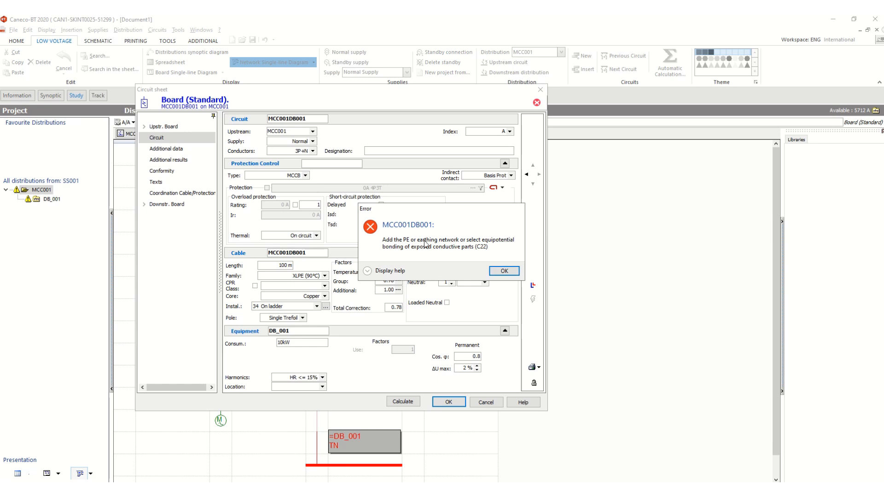
pyautogui.click(503, 271)
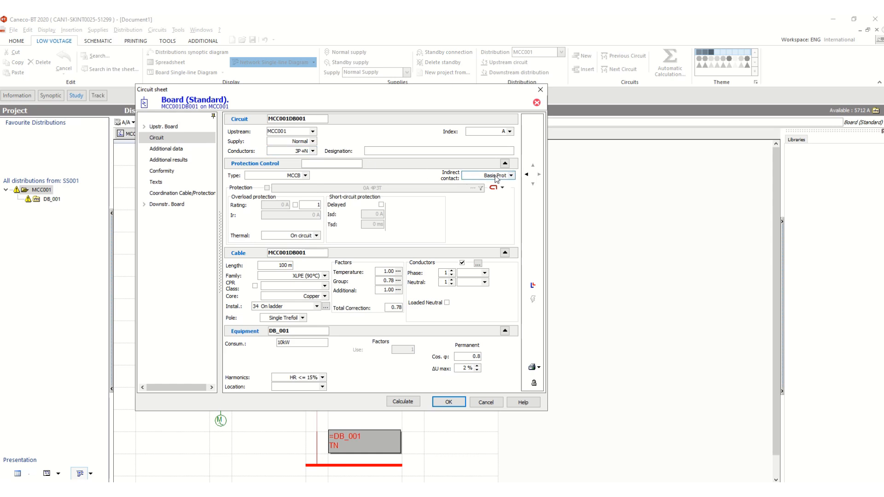
# - Set the indirect contact protection to Equipot and calculate the board circuit, accepting all calculation messages
pyautogui.click(510, 175)
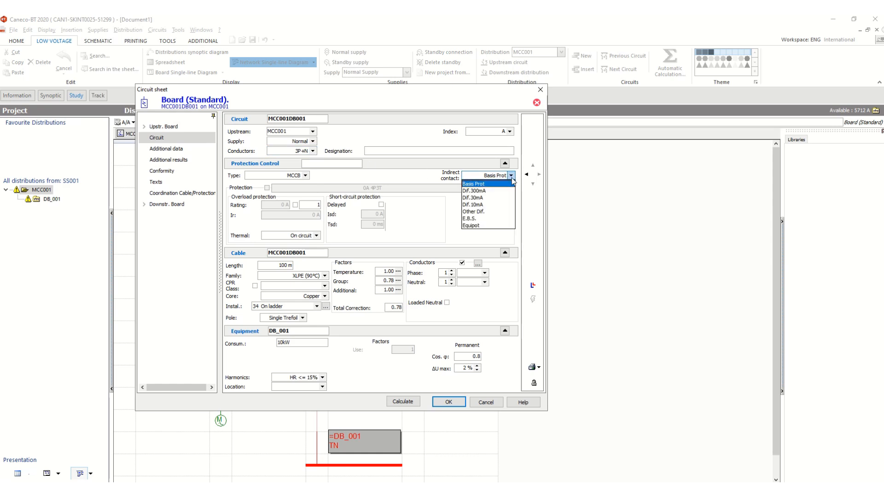
pyautogui.click(491, 226)
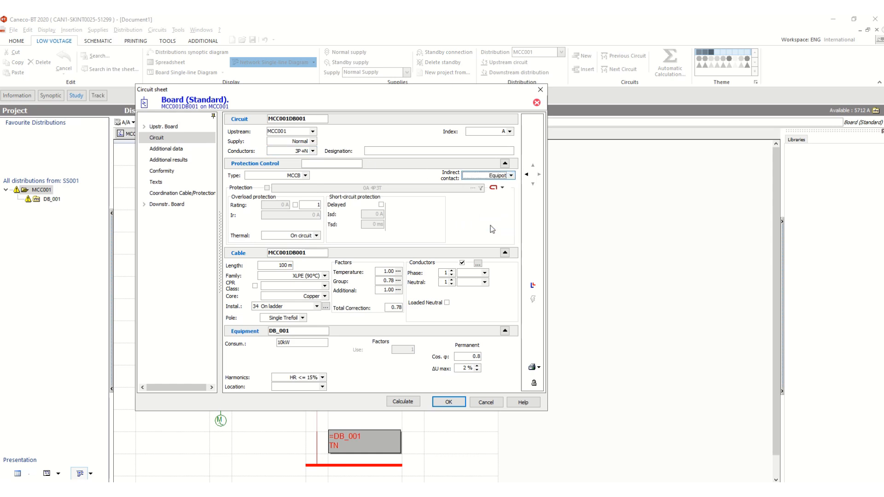
pyautogui.click(403, 402)
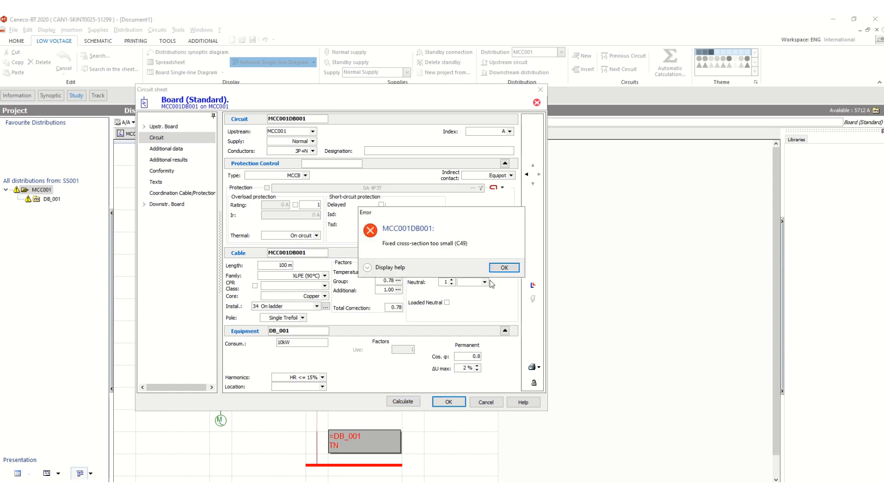
pyautogui.click(498, 273)
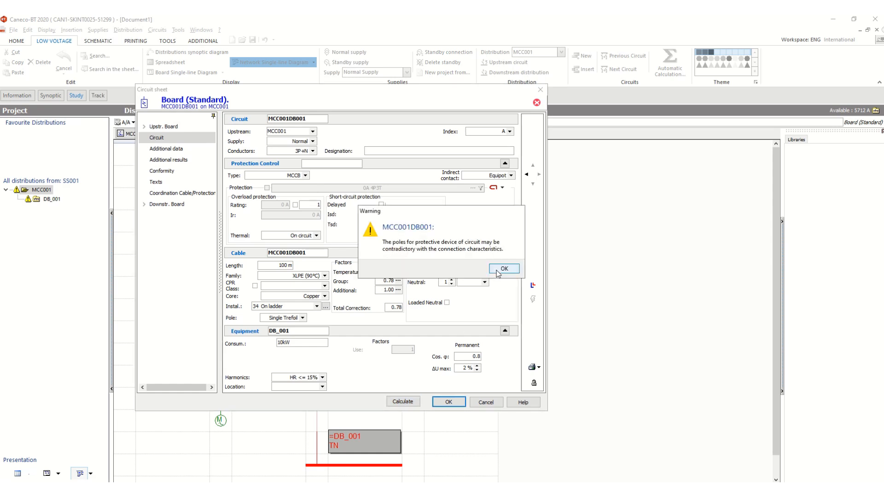
pyautogui.click(507, 274)
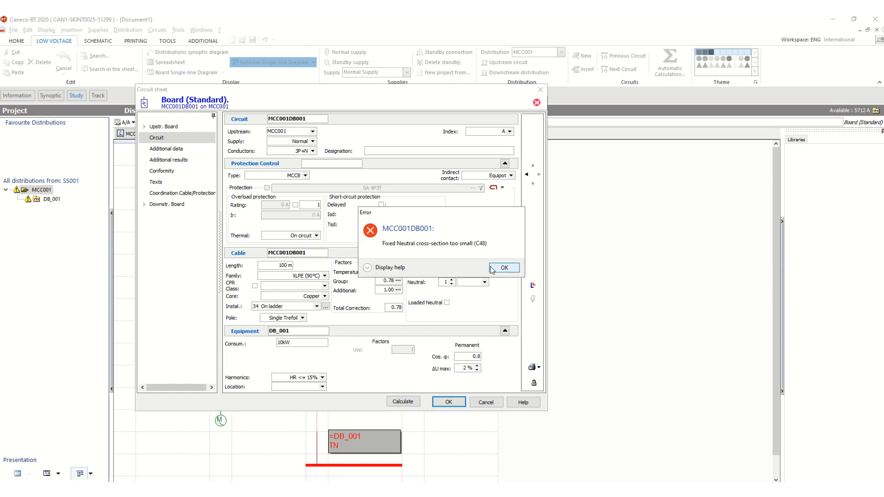
pyautogui.click(498, 269)
pyautogui.click(499, 275)
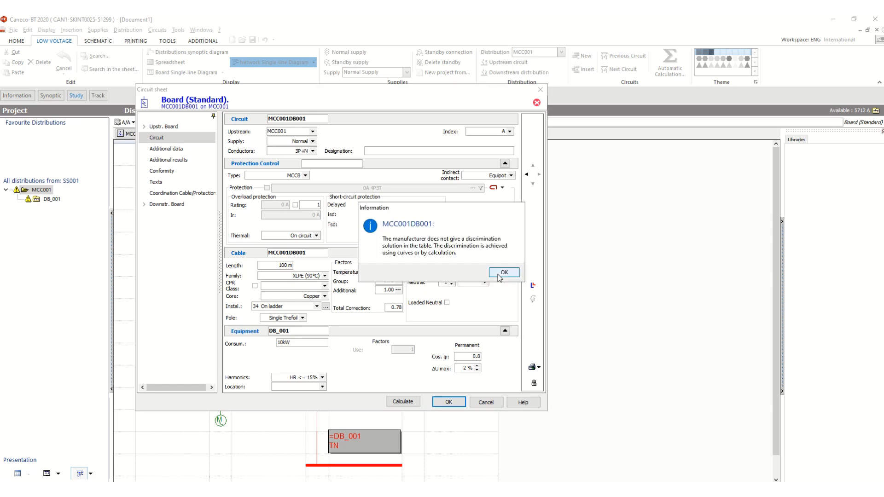
pyautogui.click(507, 275)
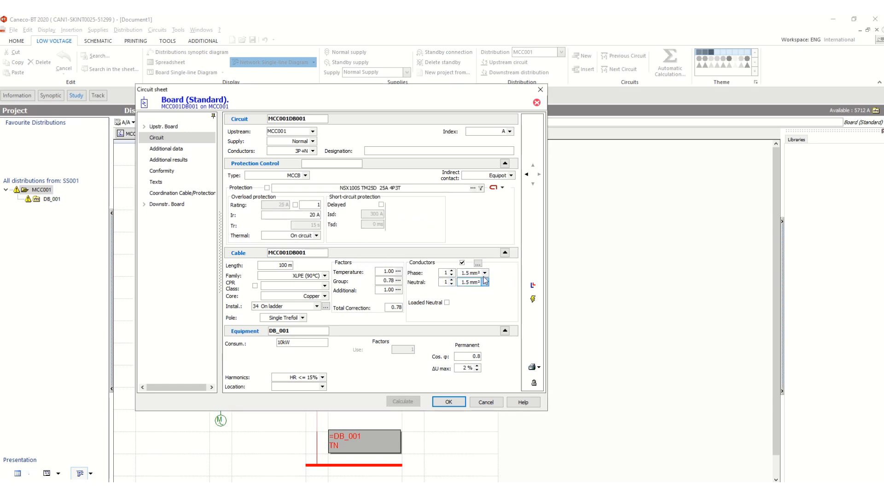
# - Choose the 10 mm² cross-section for the MCC001DB001 cable, accept the calculation messages and save the circuit sheet
pyautogui.click(478, 264)
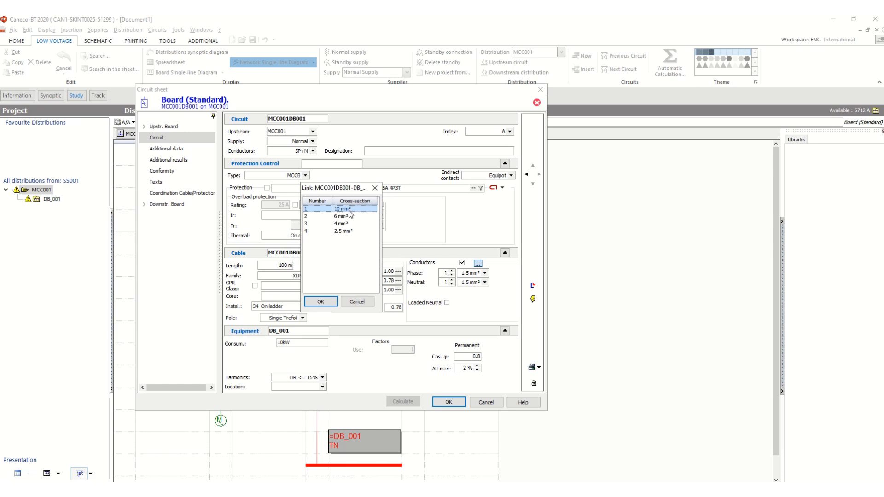
pyautogui.click(324, 217)
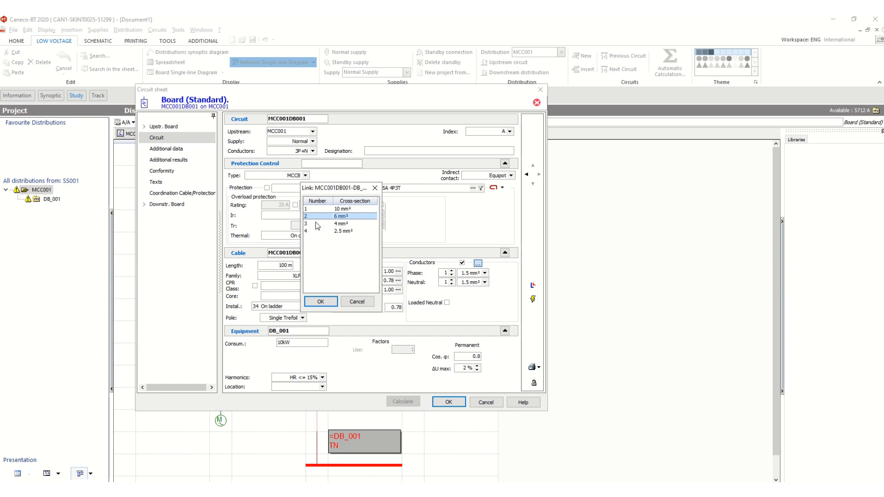
pyautogui.click(340, 209)
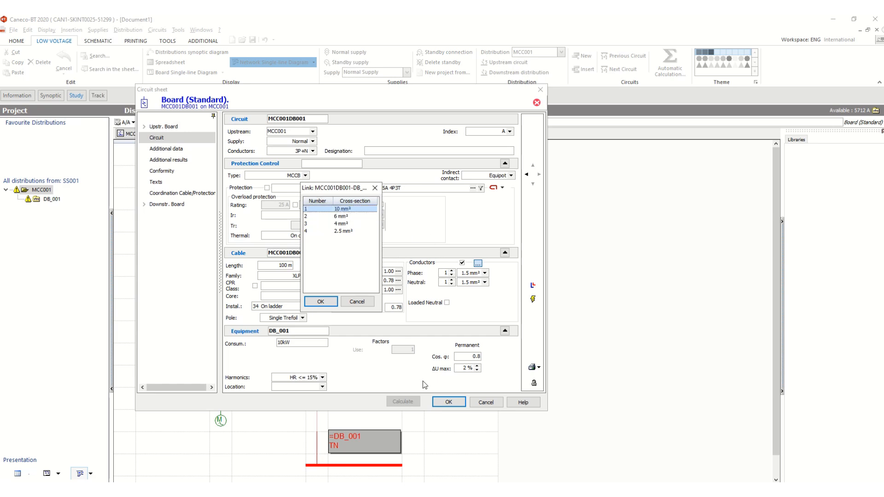
pyautogui.click(320, 302)
pyautogui.click(504, 272)
pyautogui.click(504, 272)
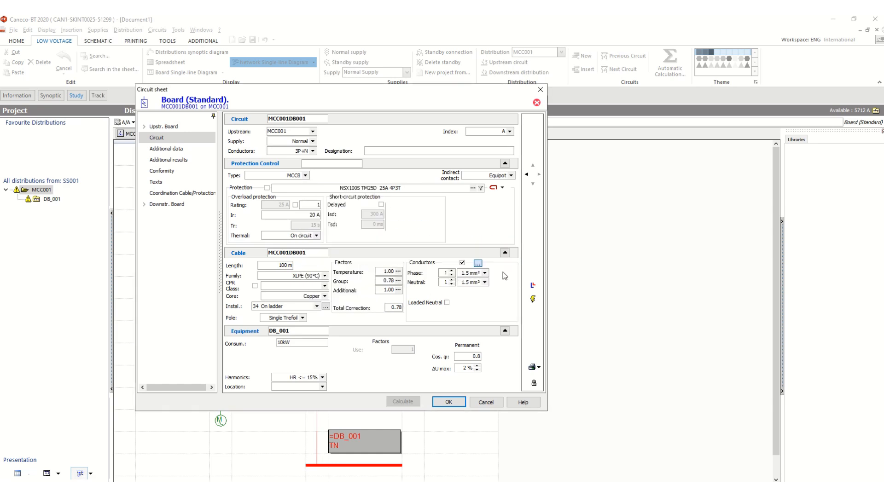
pyautogui.click(453, 403)
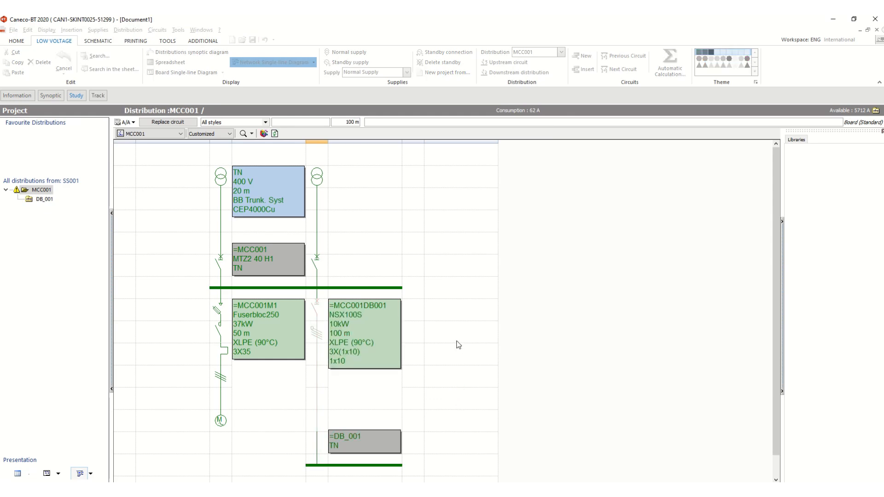
pyautogui.click(459, 332)
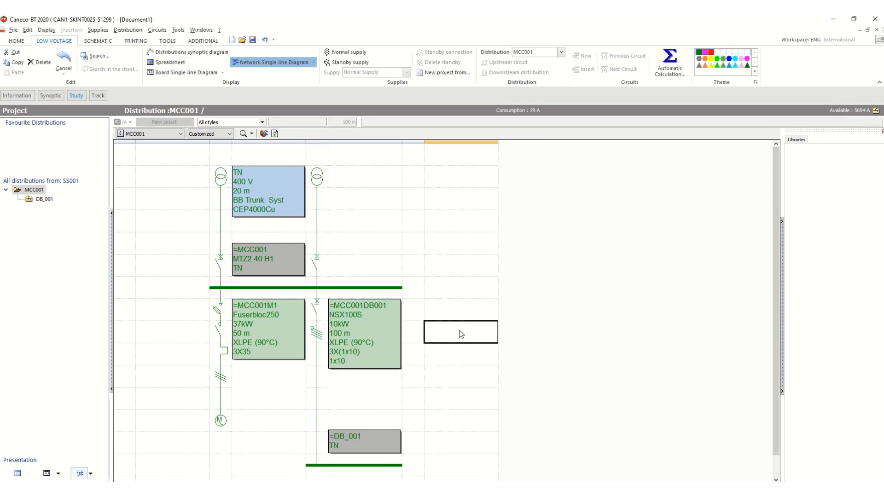
# - Add a new heating circuit to the MCC001 busbar in the network single-line diagram
pyautogui.click(399, 290)
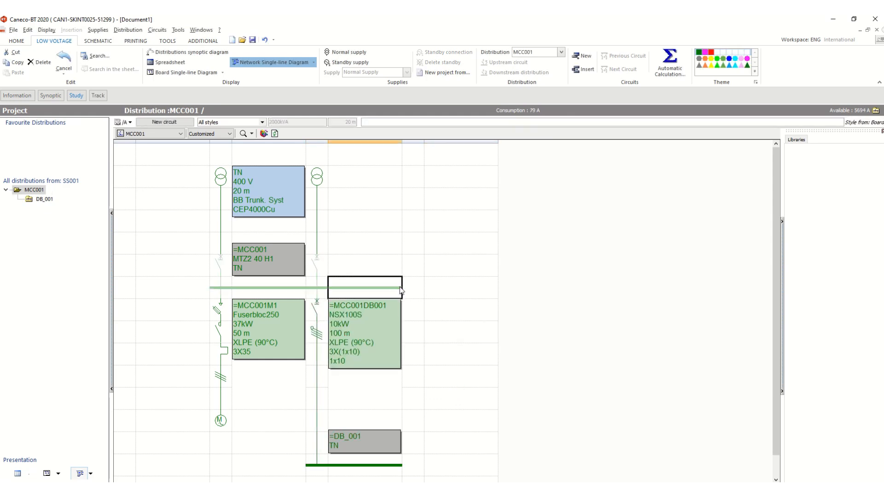
pyautogui.rightClick(375, 291)
pyautogui.moveTo(450, 361)
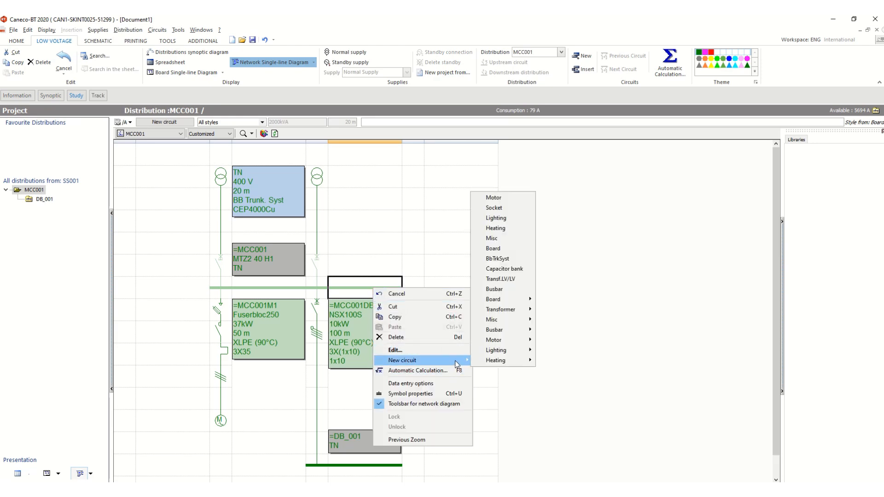
pyautogui.click(496, 229)
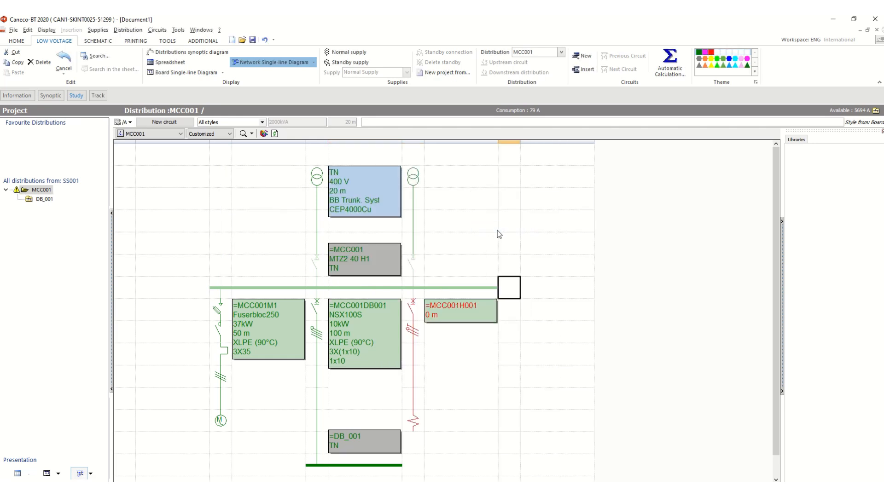
# - In the heating circuit's sheet, set the conductors to 3P+N and the indirect contact protection to Equipot
pyautogui.click(413, 349)
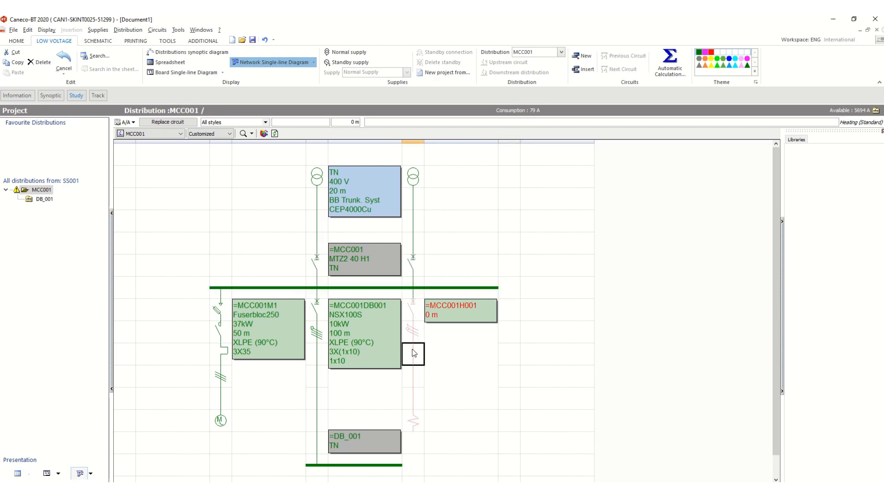
pyautogui.doubleClick(412, 349)
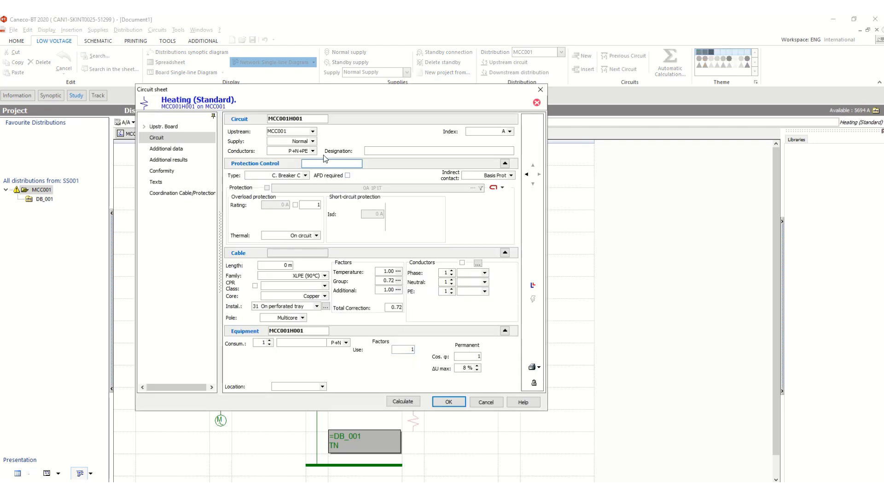
pyautogui.click(312, 151)
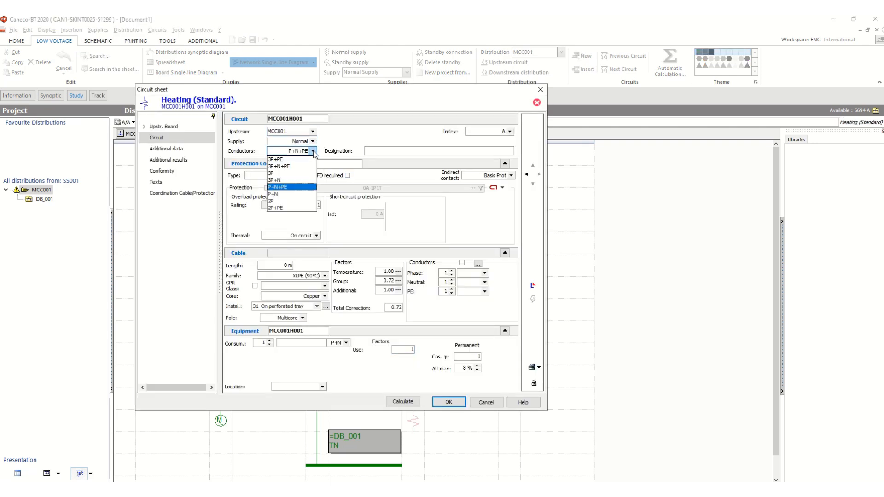
pyautogui.click(293, 180)
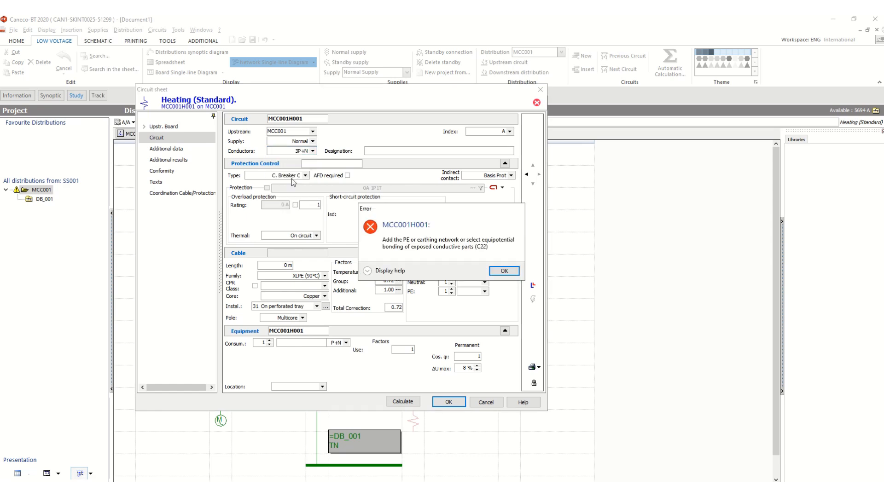
pyautogui.click(504, 271)
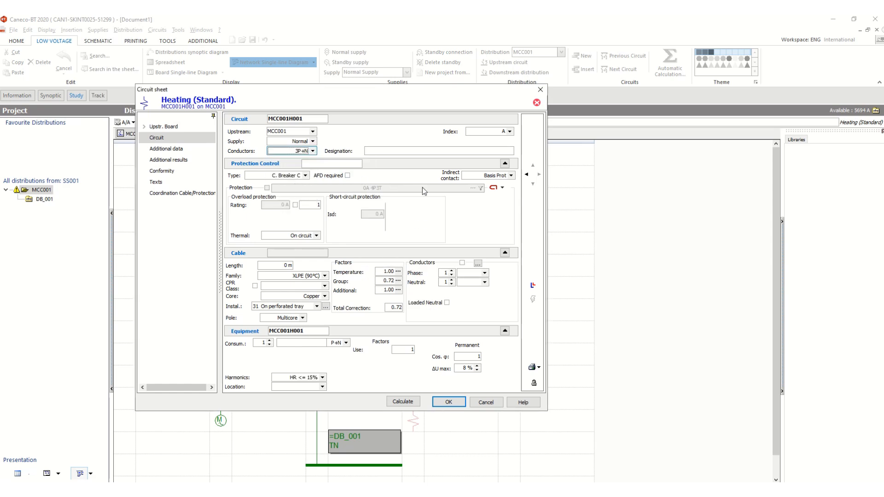
pyautogui.click(511, 176)
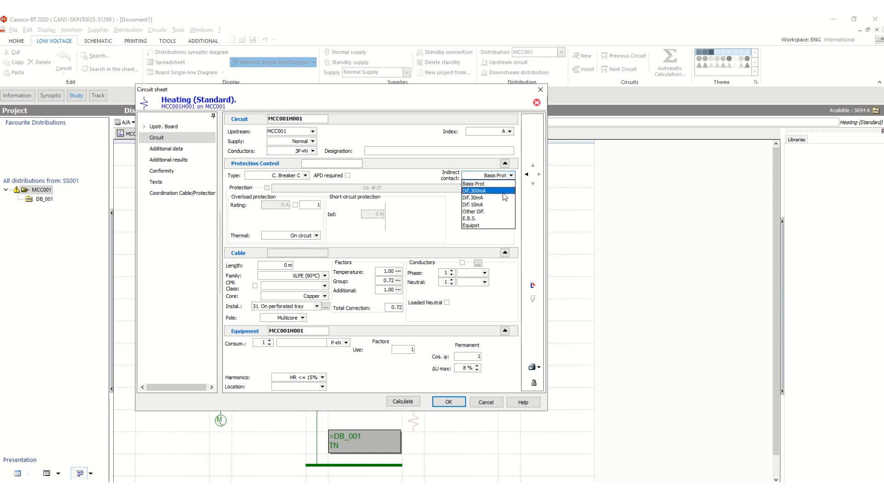
pyautogui.click(490, 226)
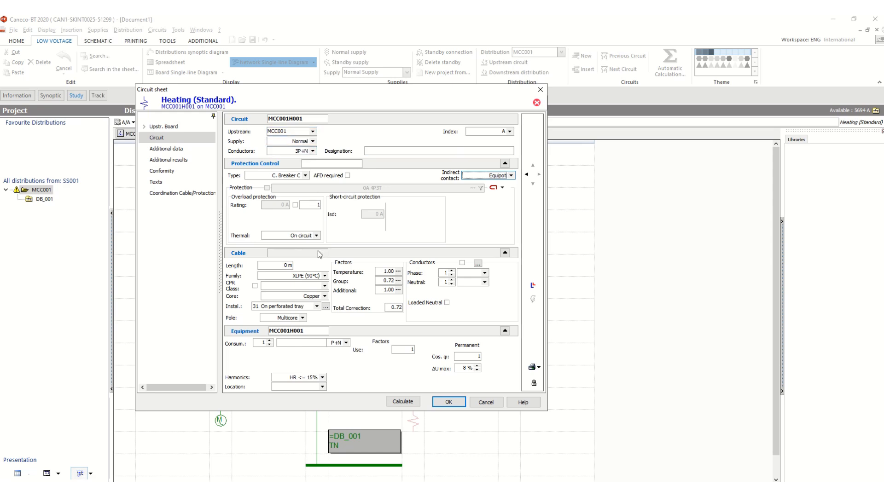
# - Set the heating cable's length to 20 m and its installation method to 34 On ladder
pyautogui.click(274, 266)
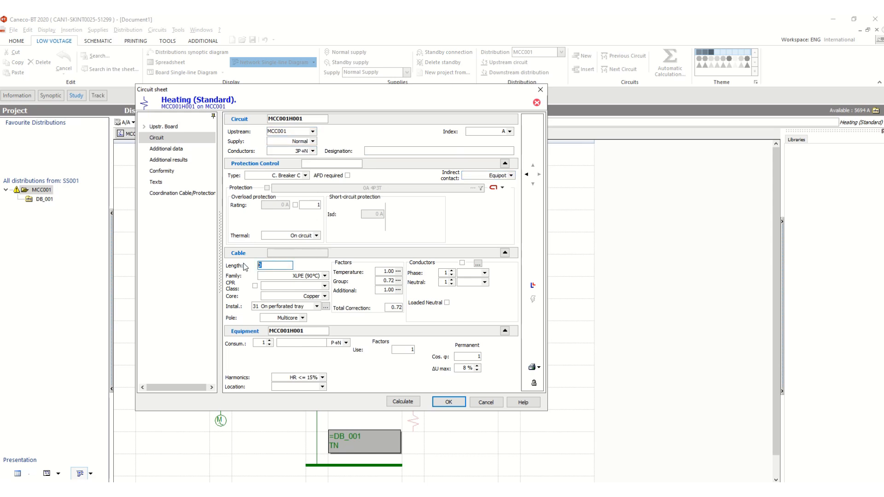
pyautogui.write('20')
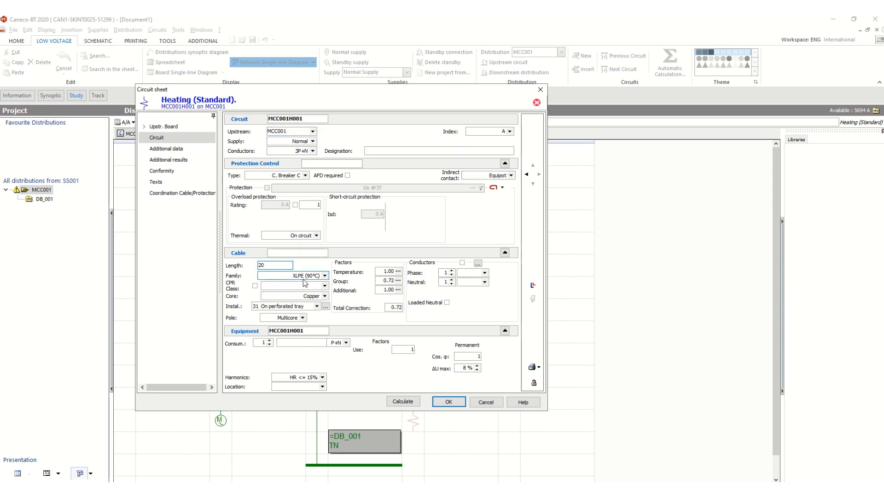
pyautogui.click(308, 299)
pyautogui.click(307, 307)
pyautogui.click(305, 307)
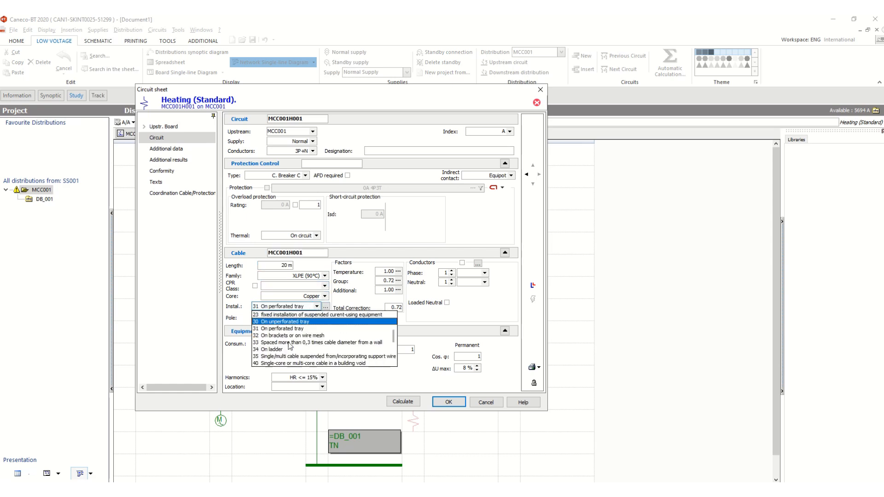
pyautogui.click(283, 350)
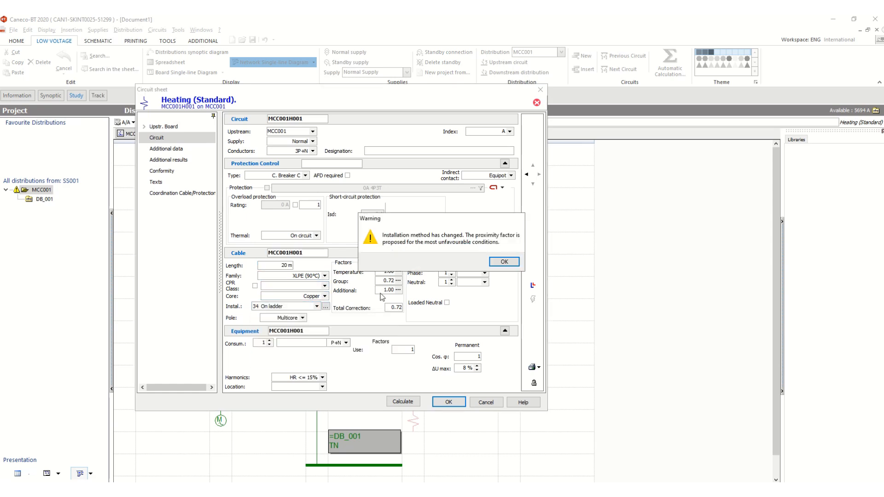
pyautogui.click(504, 263)
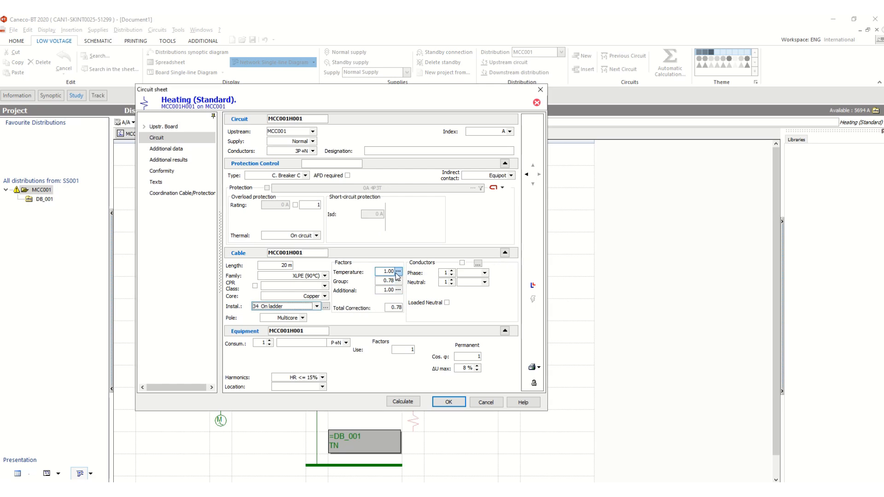
# - Set the heating consumption to 2kW and the maximum voltage drop to 5 %, keeping the use factor and power factor of 1
pyautogui.click(299, 343)
pyautogui.write('2')
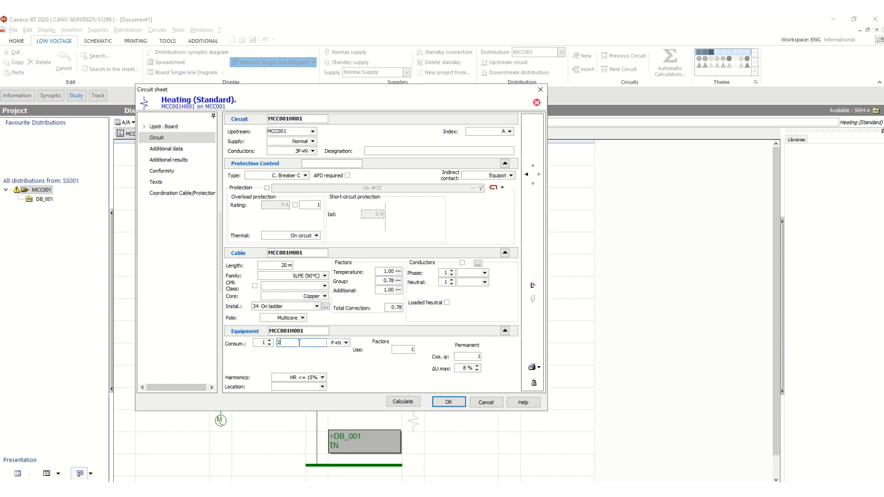
pyautogui.write('kw')
pyautogui.click(397, 349)
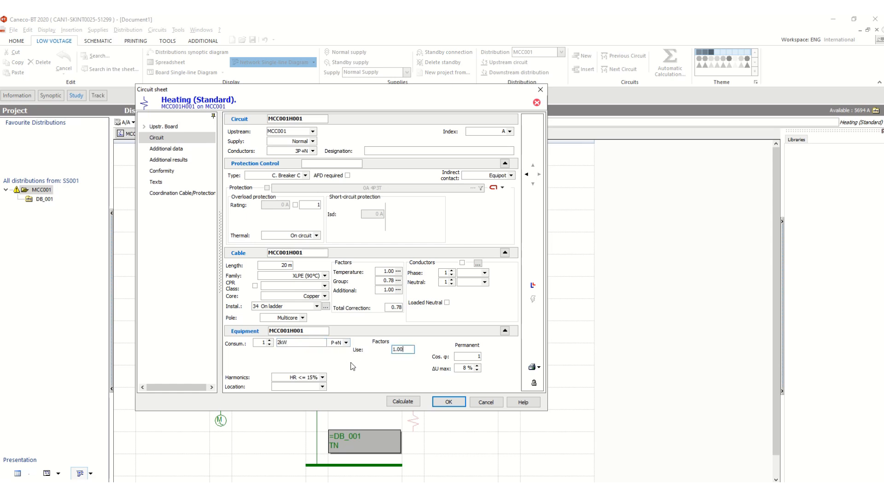
pyautogui.click(464, 355)
pyautogui.click(464, 368)
pyautogui.click(477, 370)
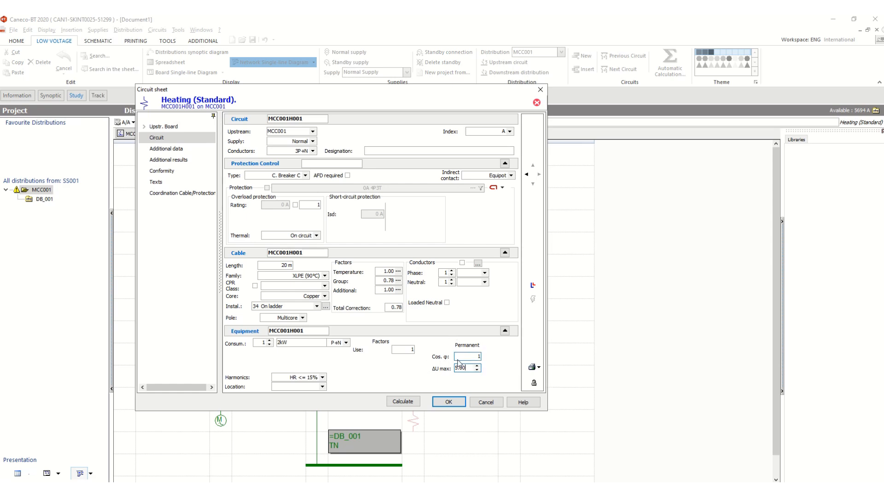
# - Calculate the heating circuit and choose the 2.5 mm² conductor cross-section, accepting all calculation messages
pyautogui.click(403, 402)
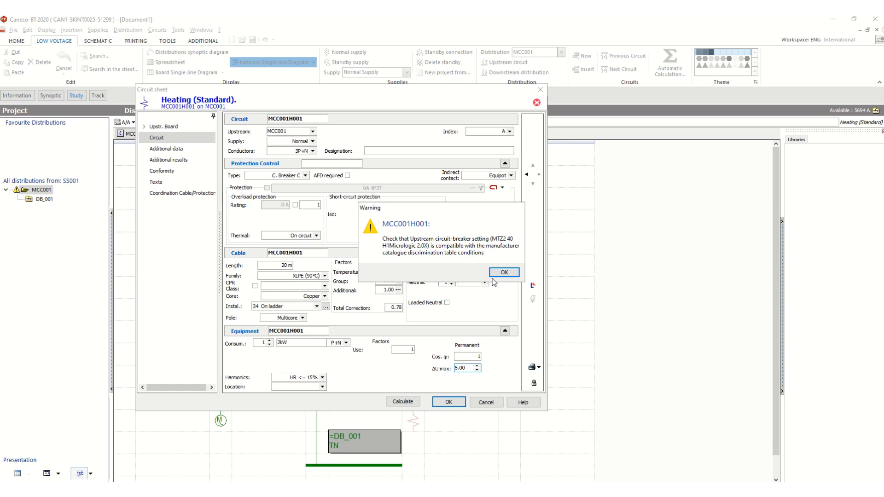
pyautogui.click(496, 274)
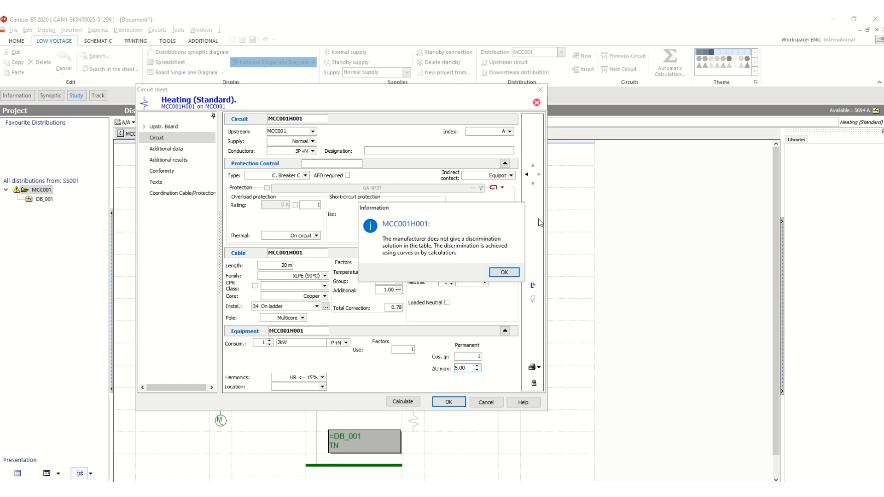
pyautogui.click(506, 272)
pyautogui.click(508, 273)
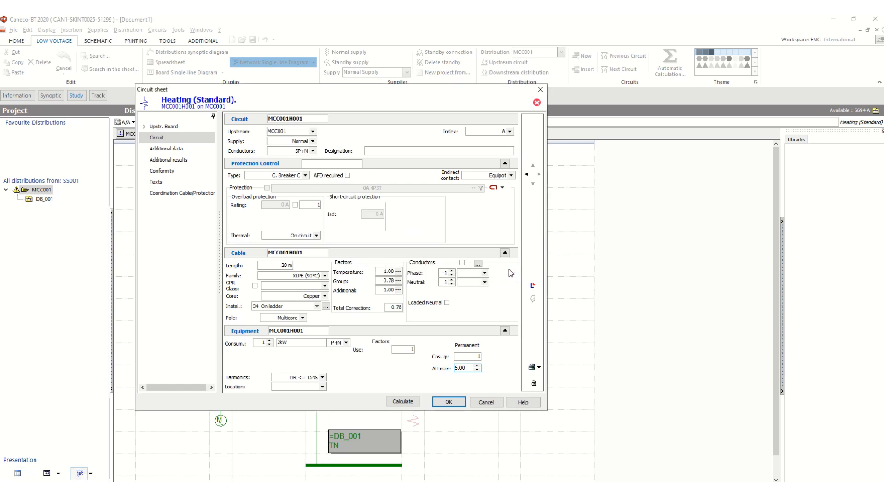
pyautogui.click(478, 265)
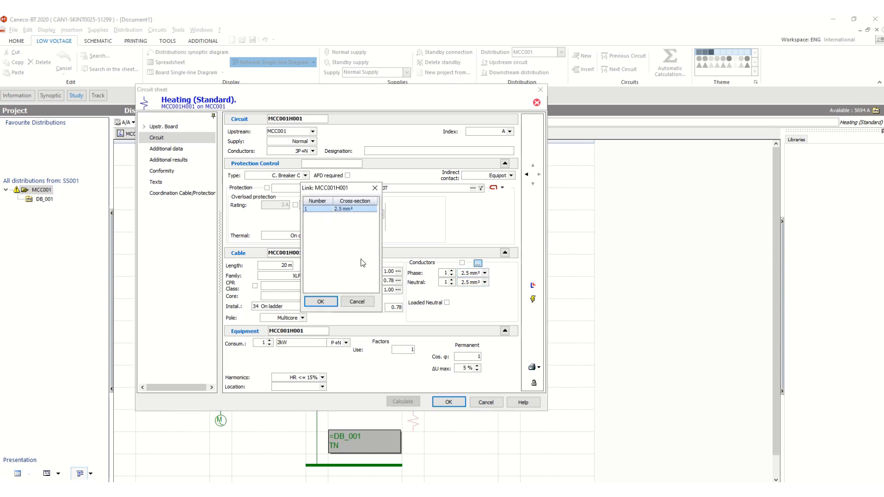
pyautogui.click(332, 302)
pyautogui.click(505, 272)
pyautogui.click(506, 272)
pyautogui.click(505, 269)
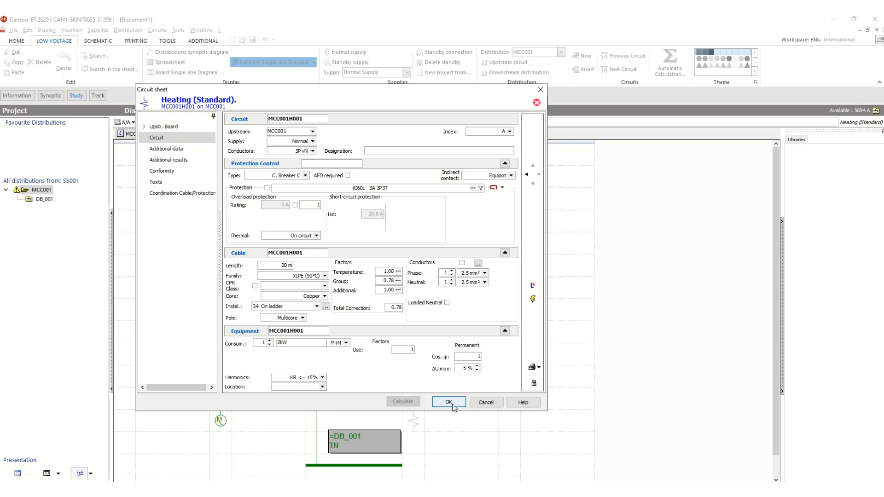
# - Preview the heating circuit's conformity sheet at full size, close it and save the circuit sheet
pyautogui.click(539, 367)
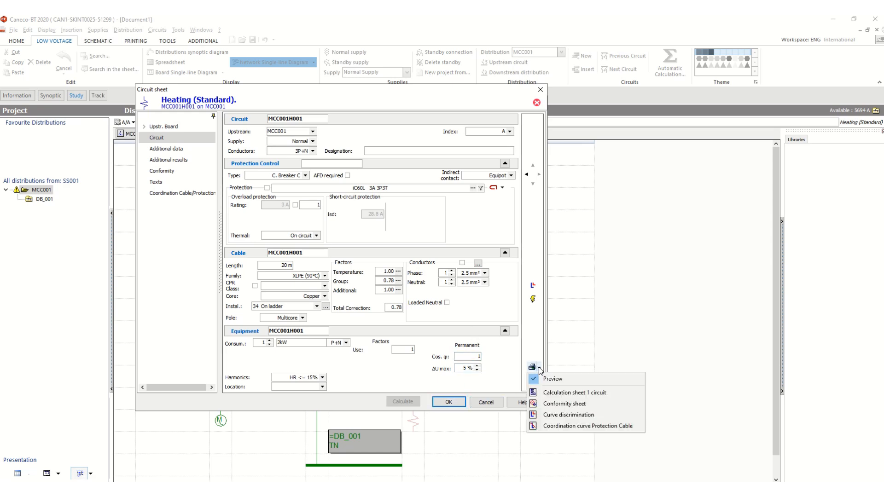
pyautogui.click(551, 404)
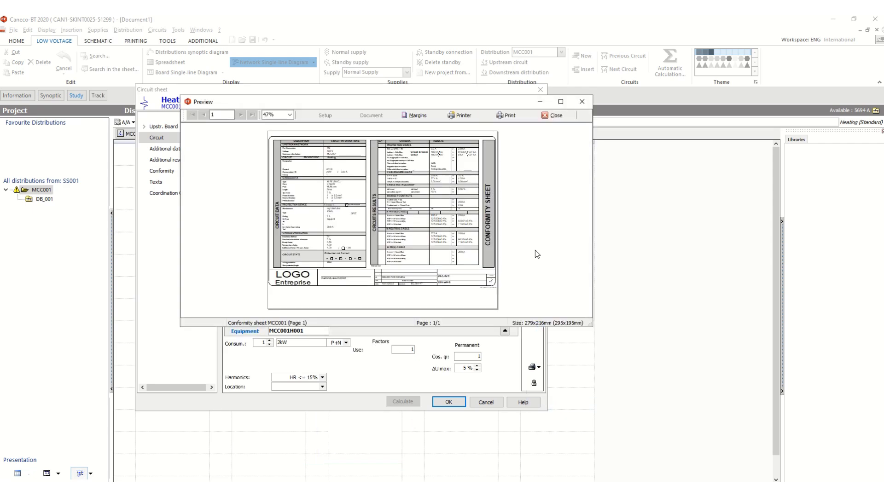
pyautogui.click(562, 102)
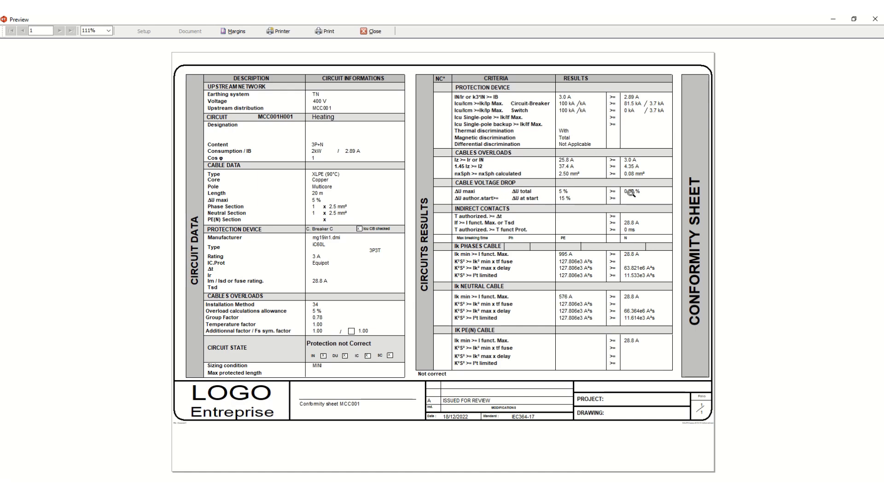
pyautogui.click(372, 33)
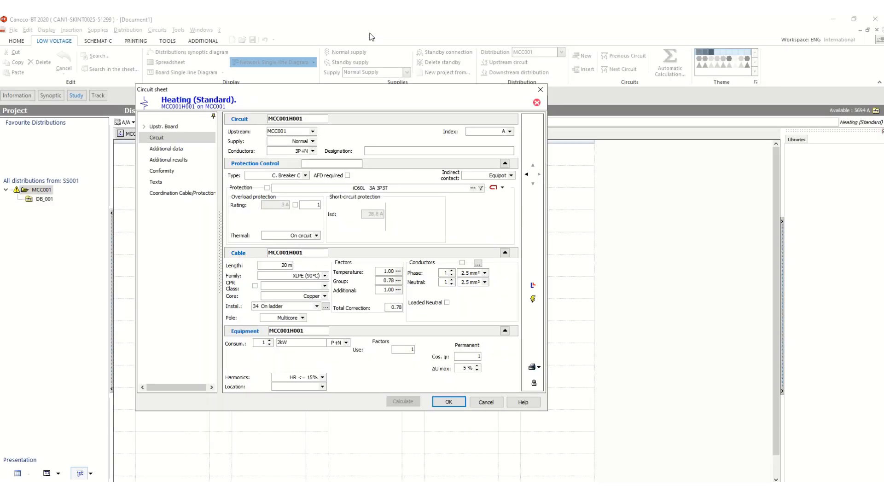
pyautogui.click(448, 402)
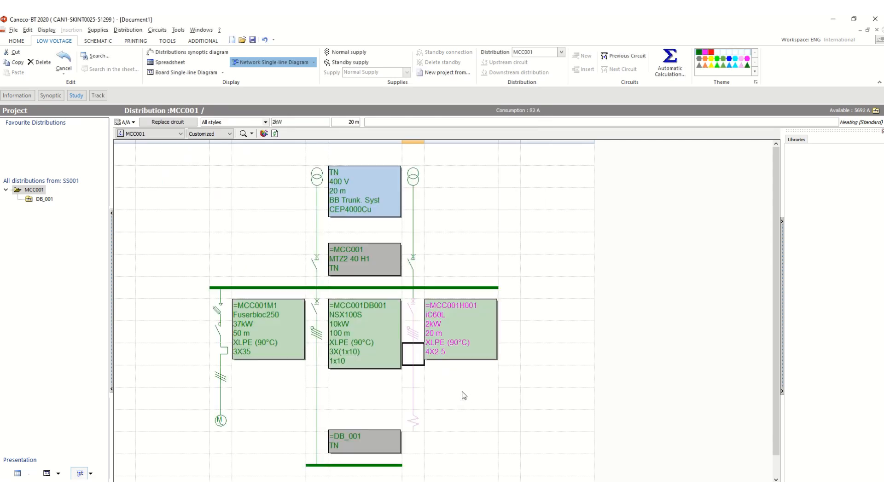
pyautogui.click(559, 304)
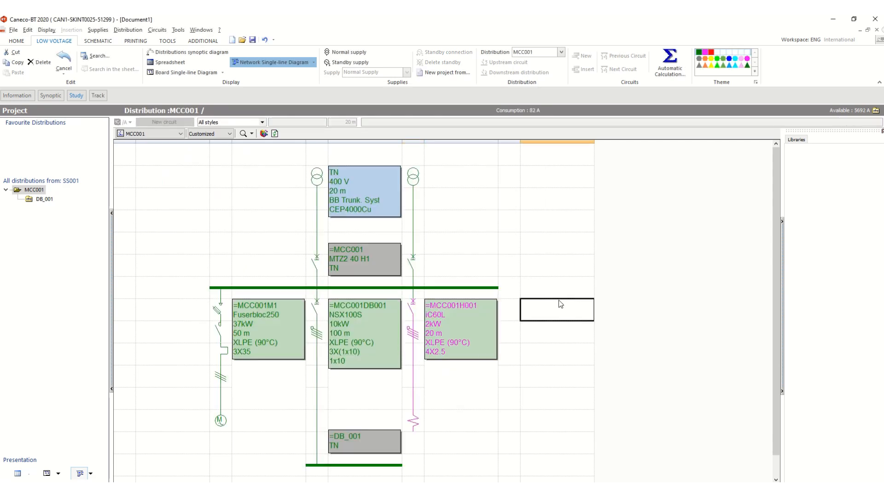
# - Reopen the MCC001H001 heating circuit and set its conductors to 3P and its indirect contact protection to Basis Prot
pyautogui.click(513, 383)
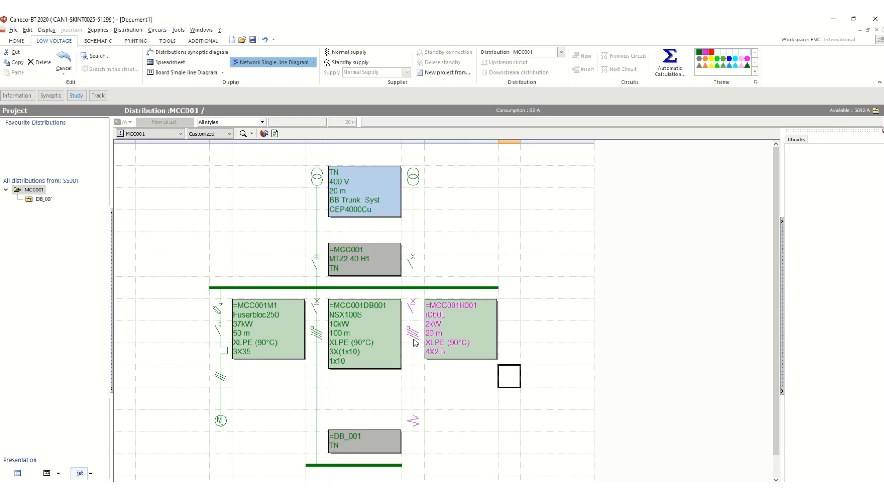
pyautogui.click(413, 399)
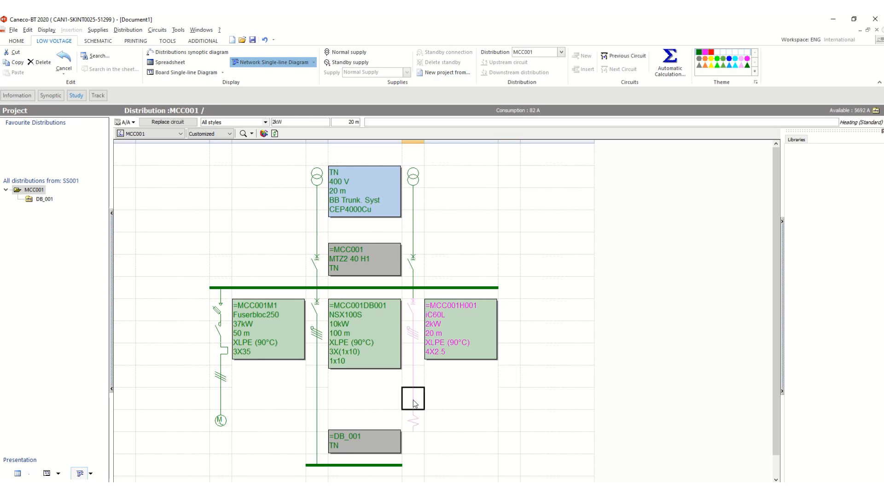
pyautogui.click(416, 339)
pyautogui.doubleClick(415, 340)
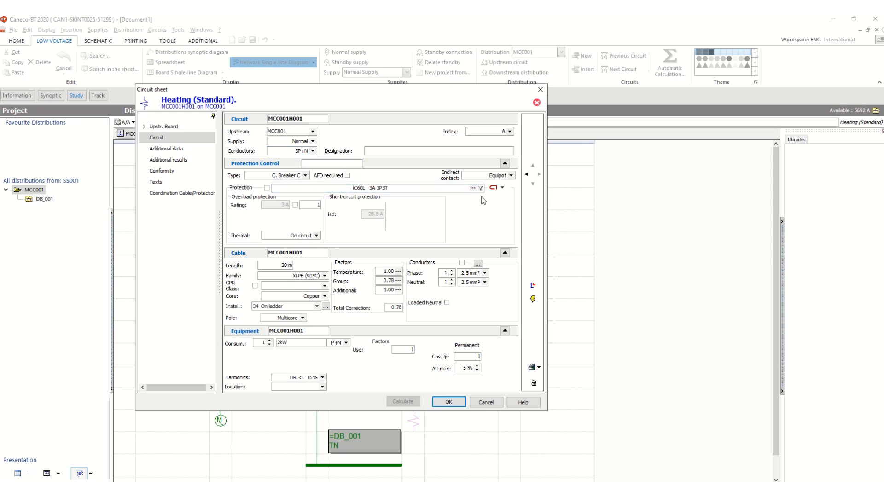
pyautogui.click(313, 151)
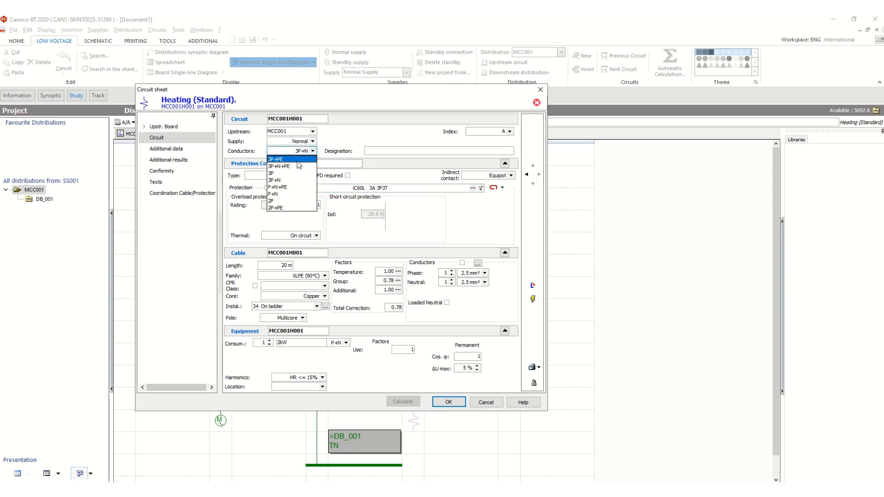
pyautogui.click(282, 173)
pyautogui.click(511, 176)
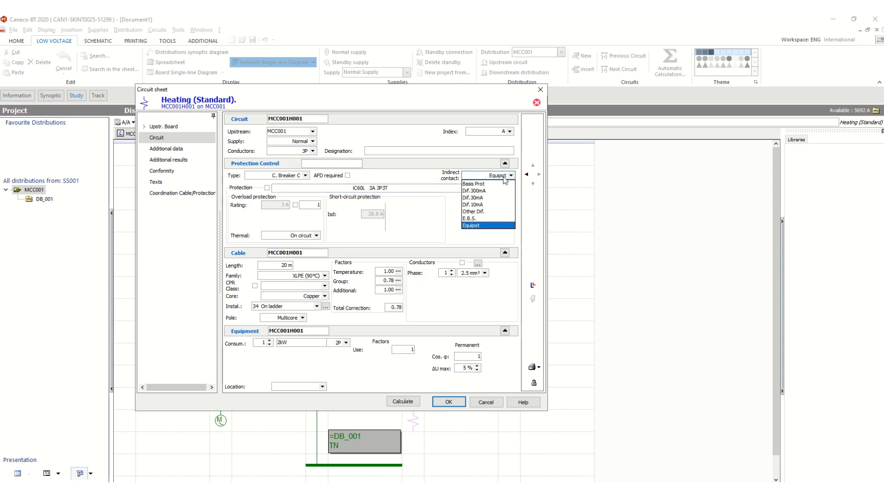
pyautogui.click(488, 184)
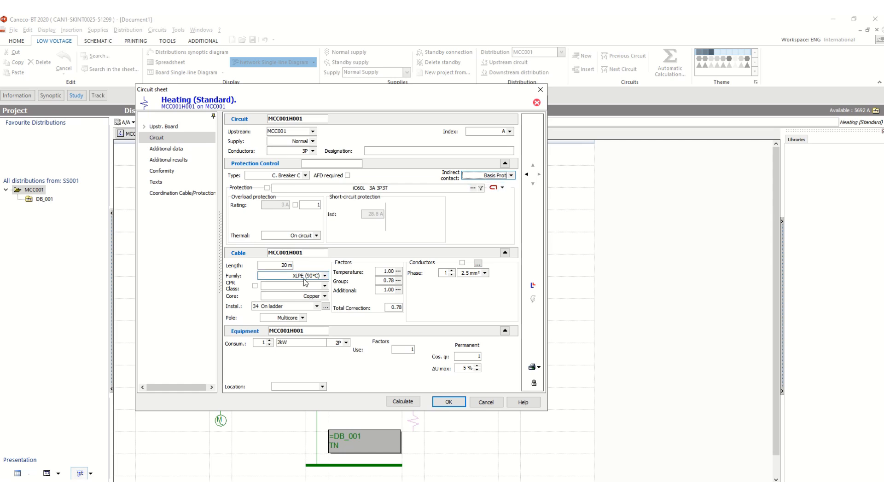
# - Set the heating circuit's cable length to 10 m and its consumption to 1kW, keeping the power factor of 1
pyautogui.click(277, 266)
pyautogui.click(277, 265)
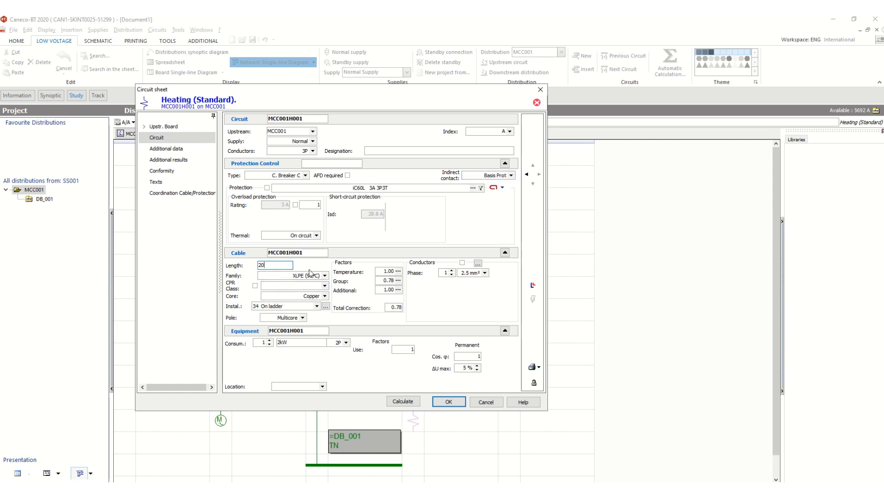
pyautogui.write('10')
pyautogui.click(297, 343)
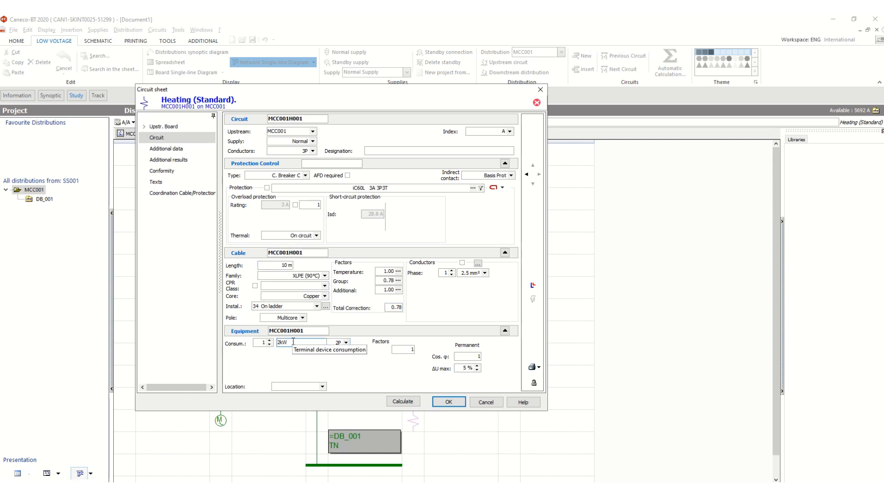
pyautogui.moveTo(289, 343); pyautogui.dragTo(267, 343)
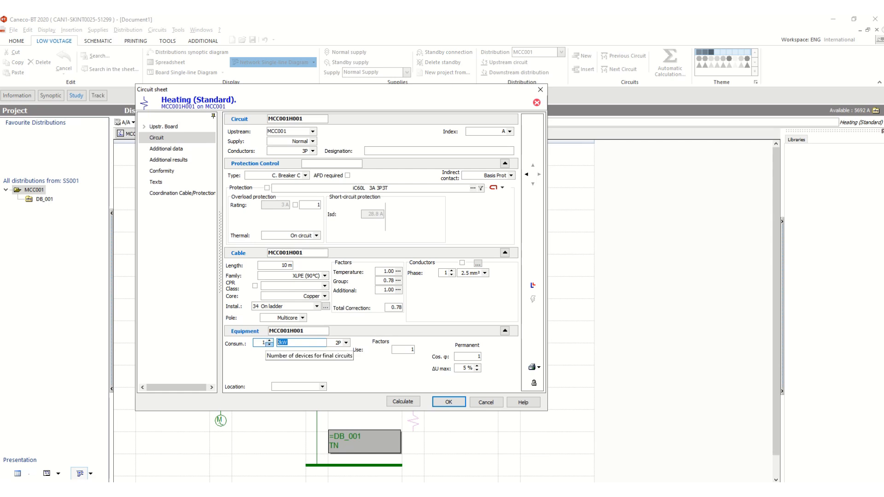
pyautogui.write('1kw')
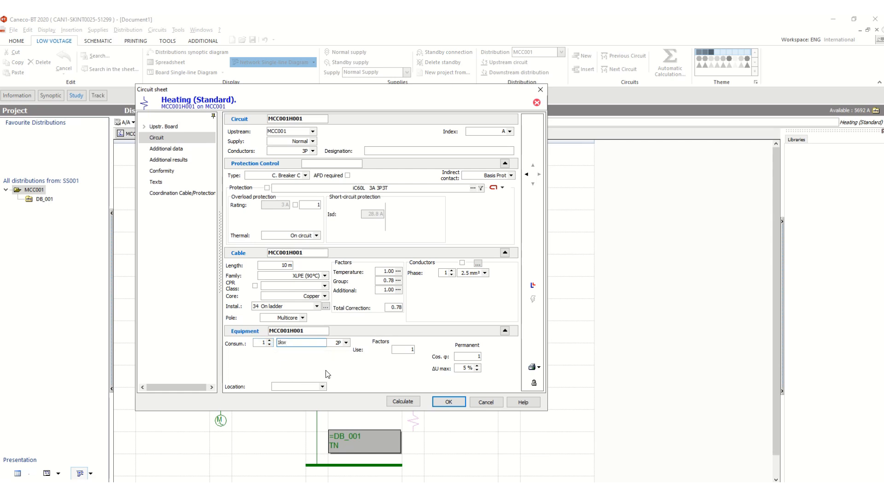
pyautogui.click(460, 357)
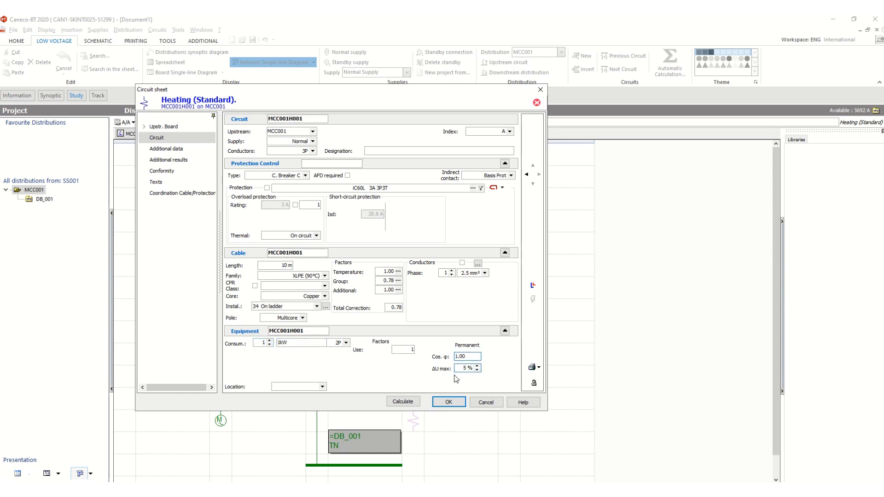
# - Try to calculate the heating circuit and list its conductor cross-sections, dismiss the messages and save the circuit sheet
pyautogui.click(404, 401)
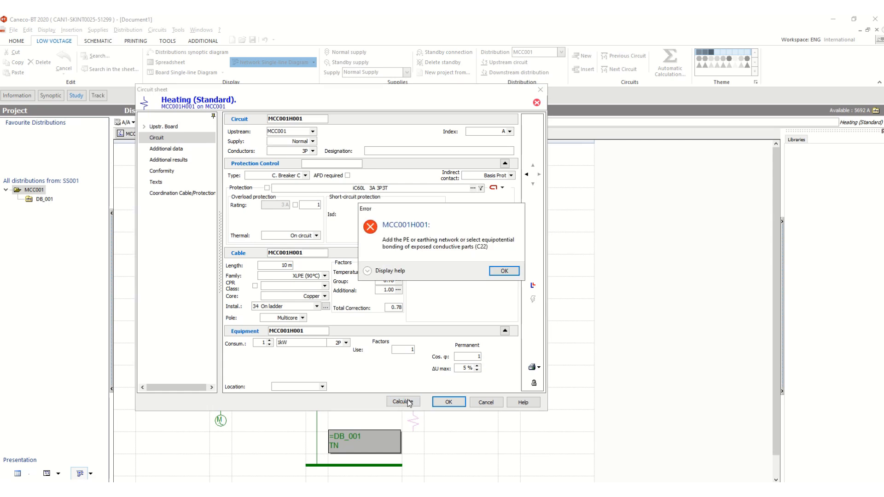
pyautogui.click(503, 272)
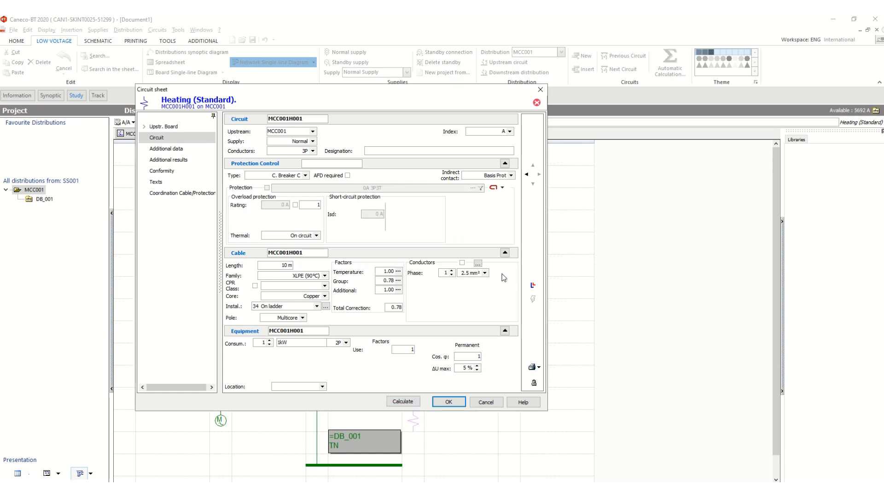
pyautogui.click(478, 263)
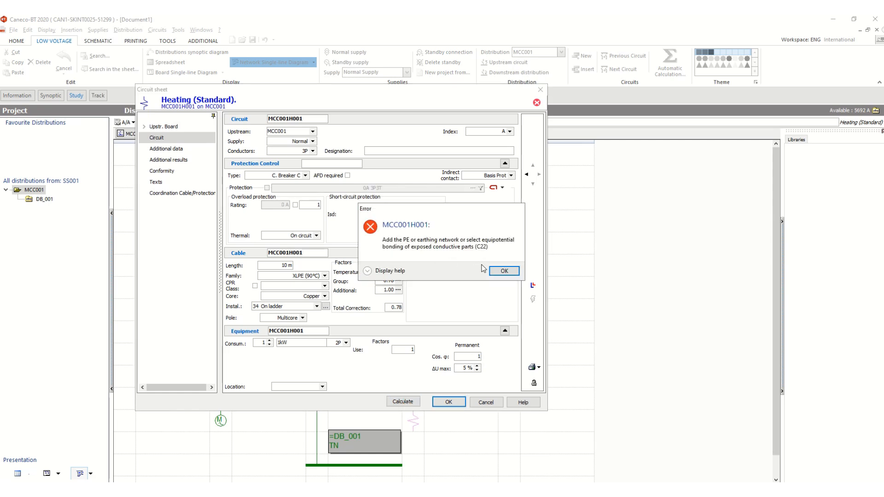
pyautogui.click(503, 271)
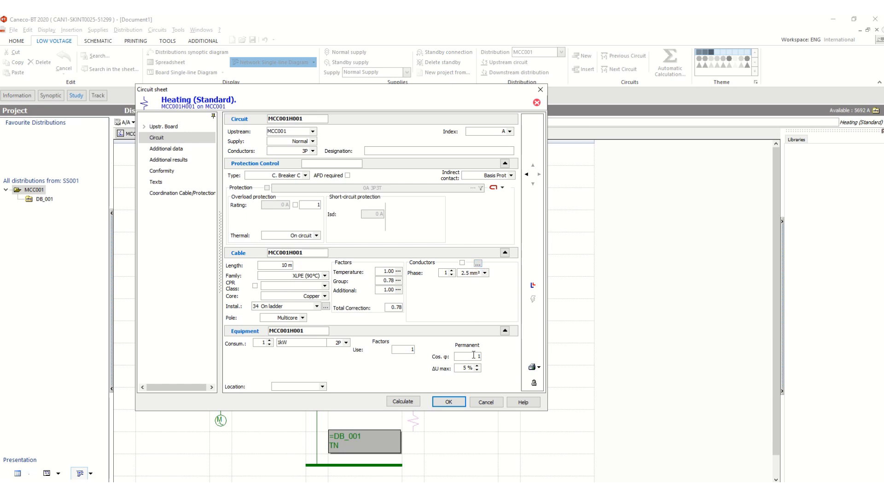
pyautogui.click(449, 402)
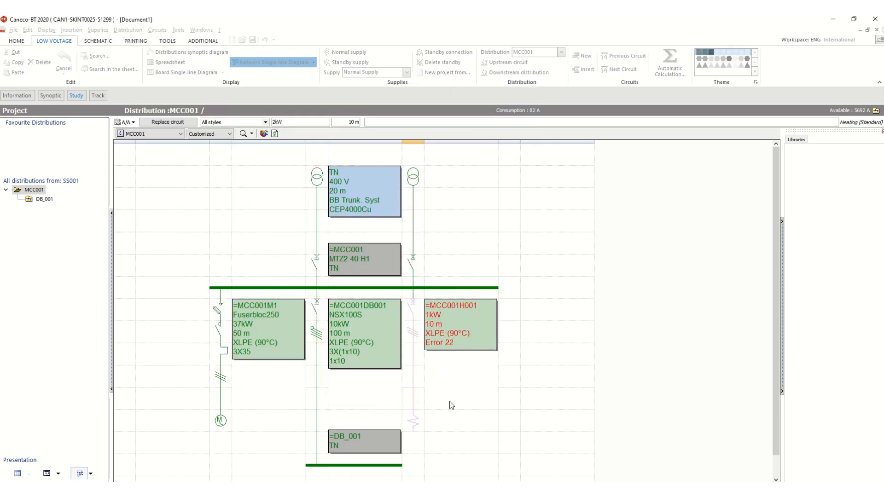
pyautogui.click(537, 349)
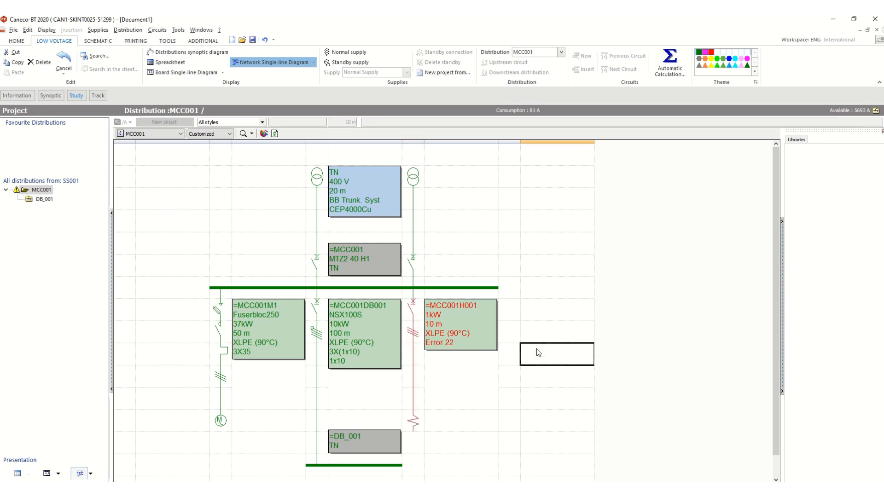
# - Reopen the MCC001H001 heating circuit, change its protection type to Fuse gG + Th and calculate it
pyautogui.click(416, 336)
pyautogui.doubleClick(414, 336)
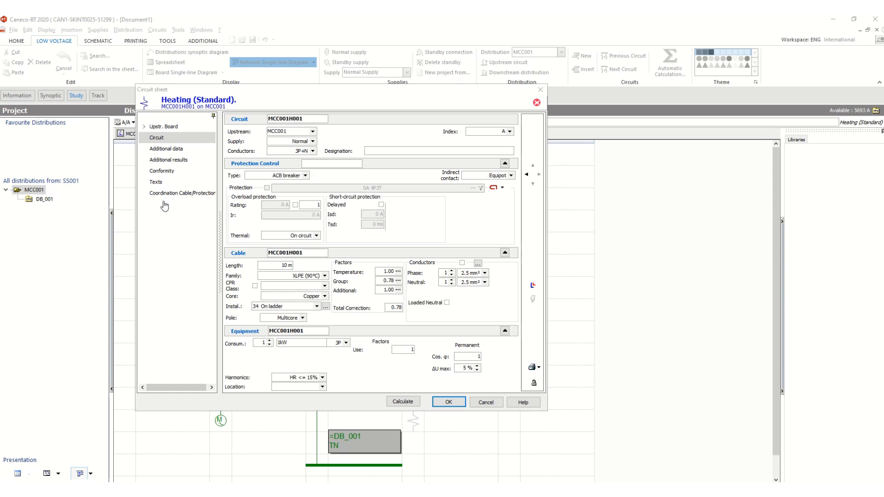
pyautogui.click(305, 175)
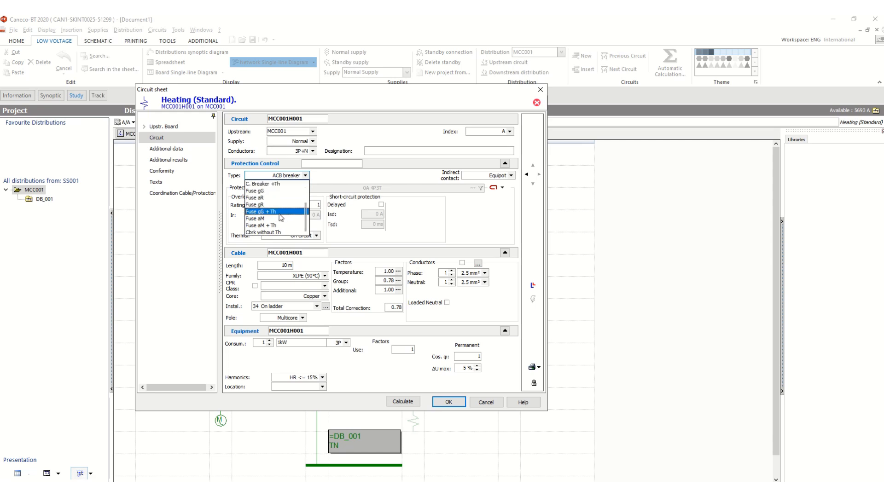
pyautogui.click(280, 212)
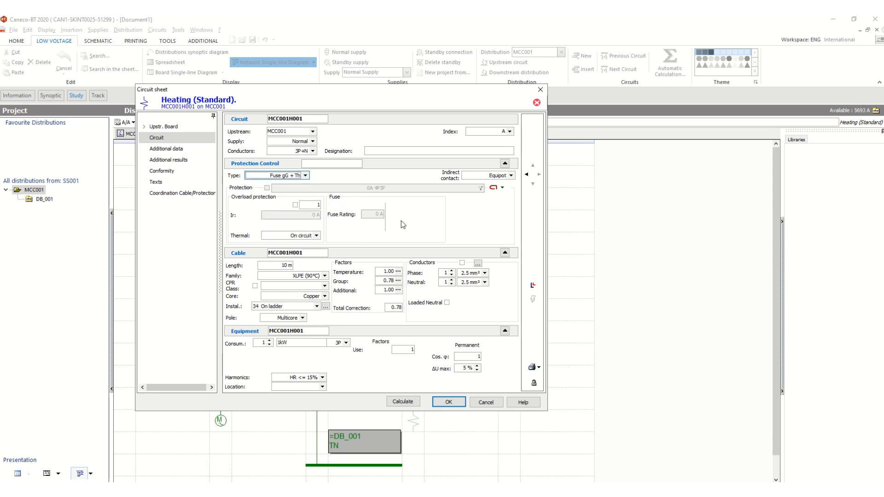
pyautogui.click(411, 401)
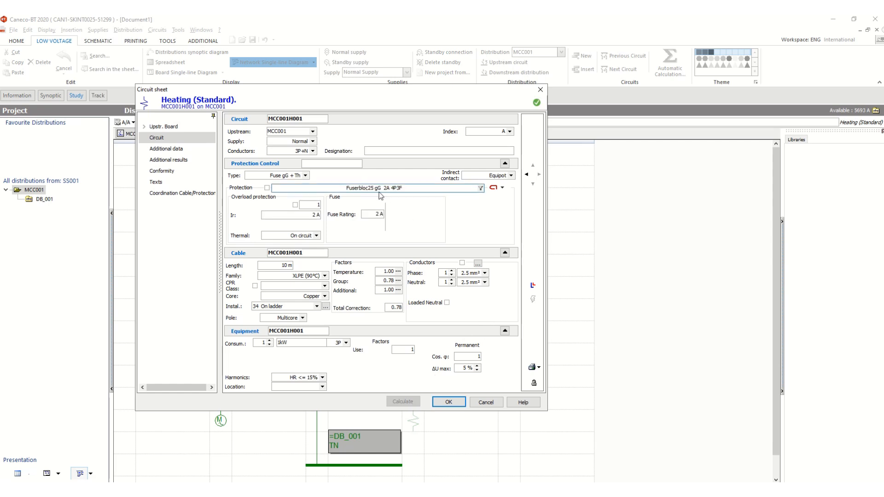
# - Accept the 2.5 mm² conductor cross-section for the heating circuit and save its circuit sheet
pyautogui.click(477, 263)
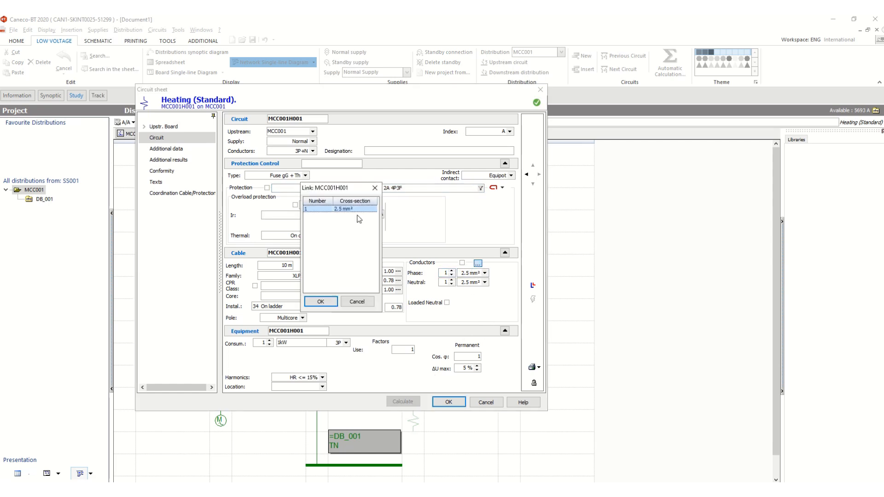
pyautogui.click(328, 302)
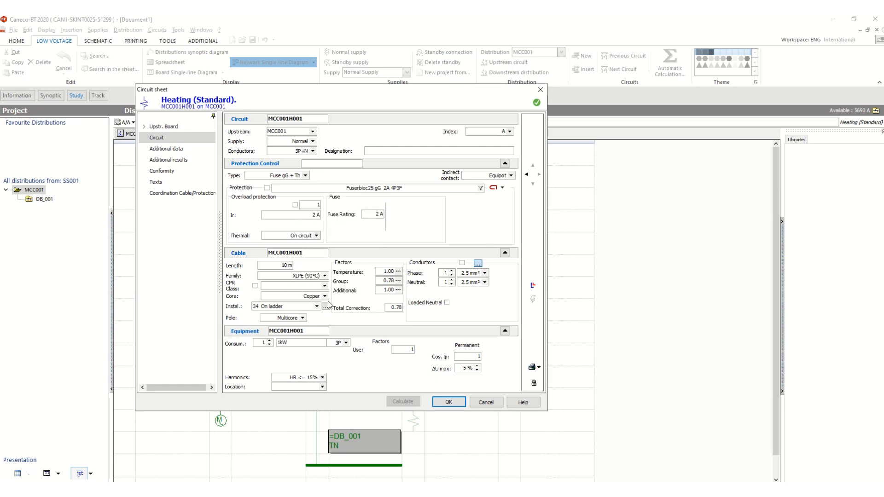
pyautogui.click(452, 402)
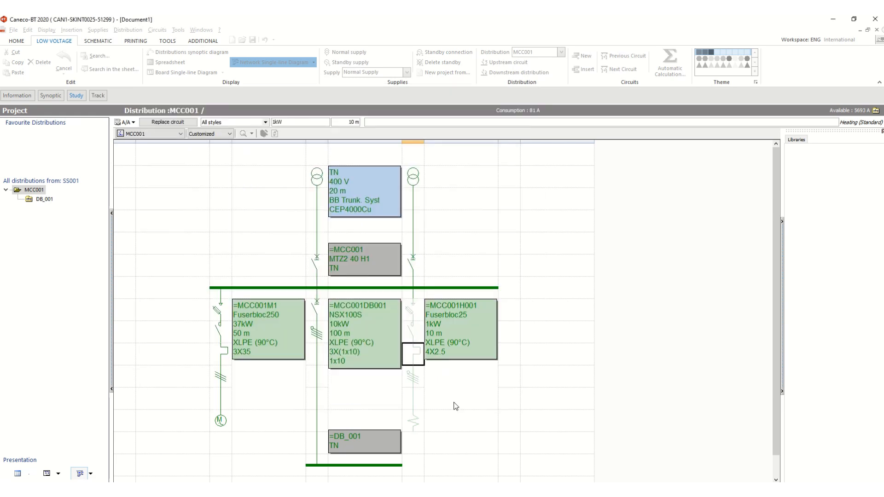
pyautogui.click(514, 385)
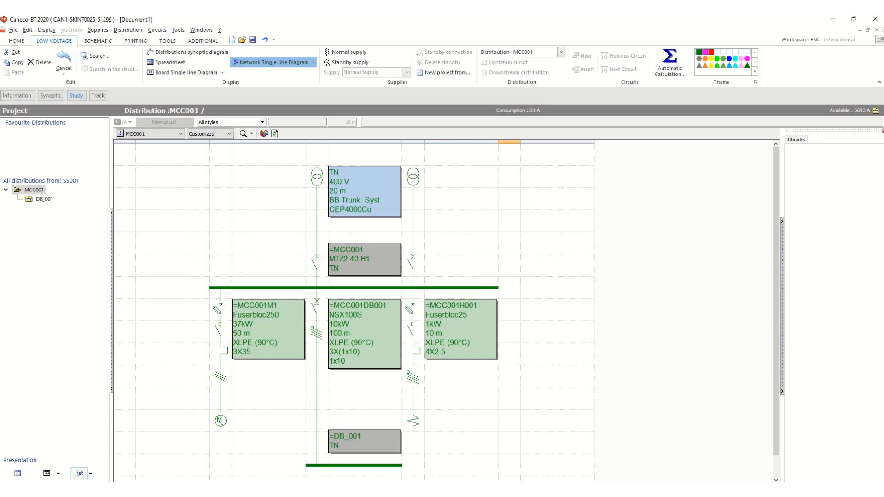
pyautogui.keyDown('ctrl'); pyautogui.scroll(-2, 699, 428); pyautogui.keyUp('ctrl')
pyautogui.click(220, 230)
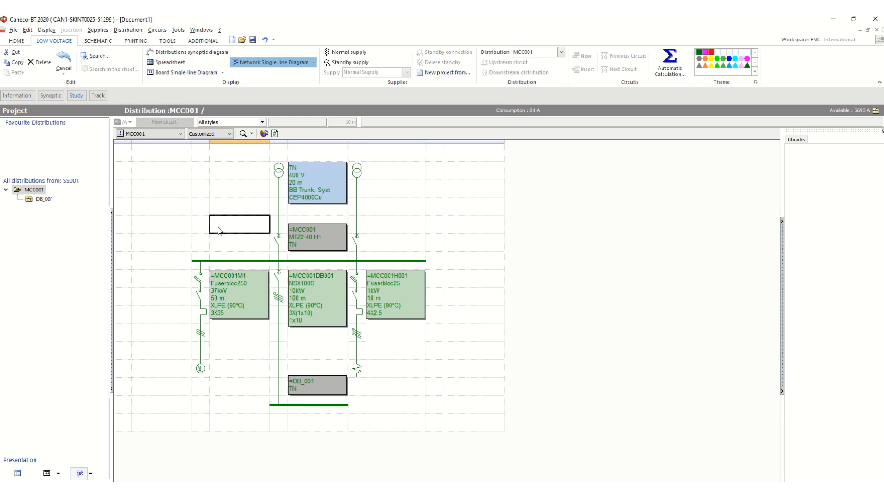